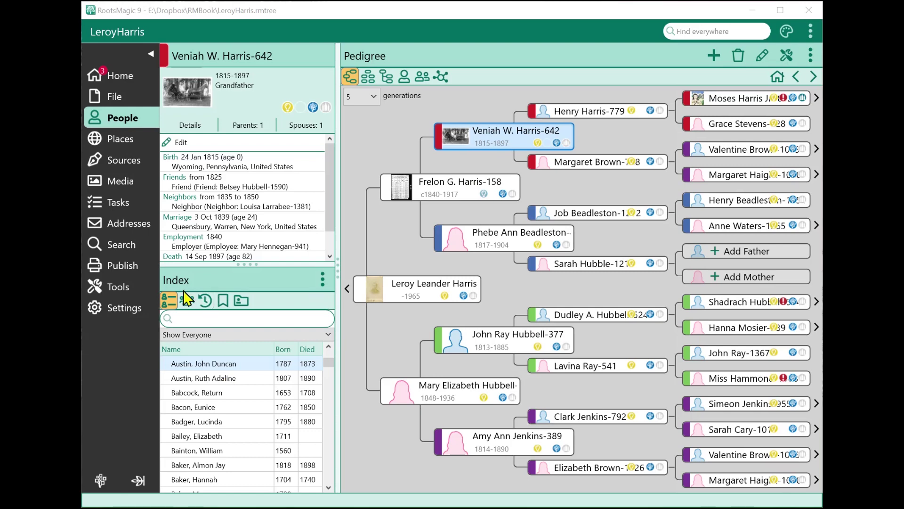
Step: Show the selected grandfather's group memberships and inspect the full list of groups without changing it
click(241, 302)
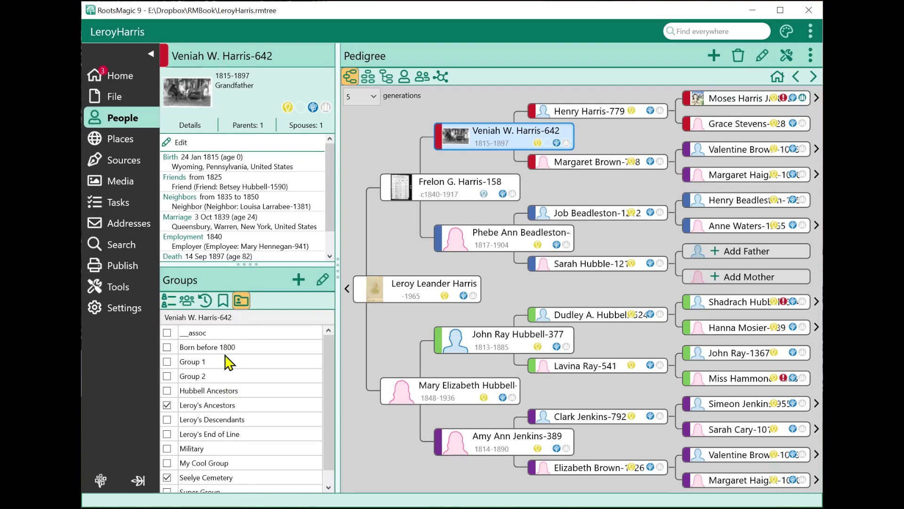
scroll(226, 447, down, 1)
scroll(223, 443, up, 1)
click(296, 282)
click(324, 280)
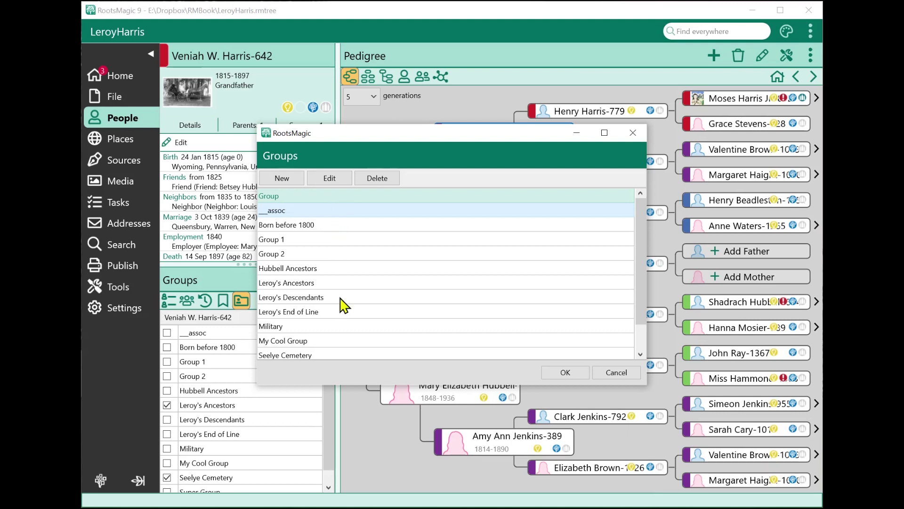
click(614, 372)
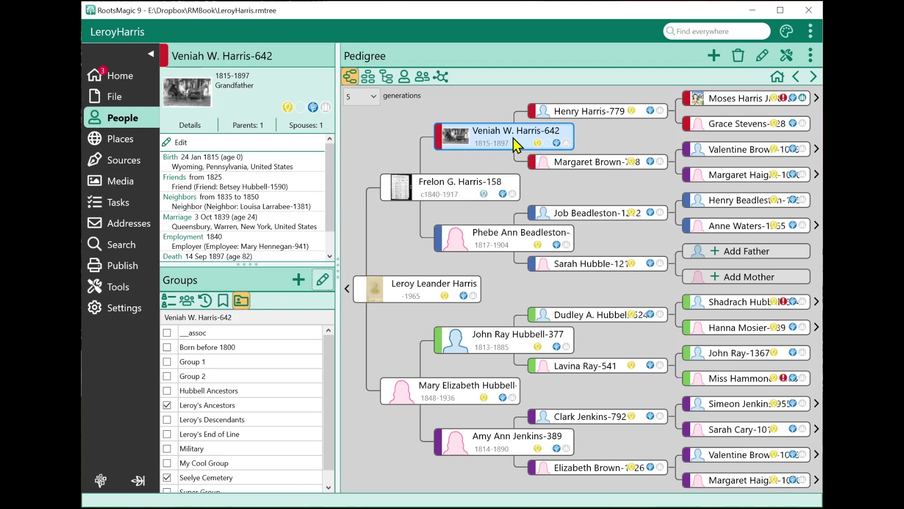
scroll(221, 438, down, 1)
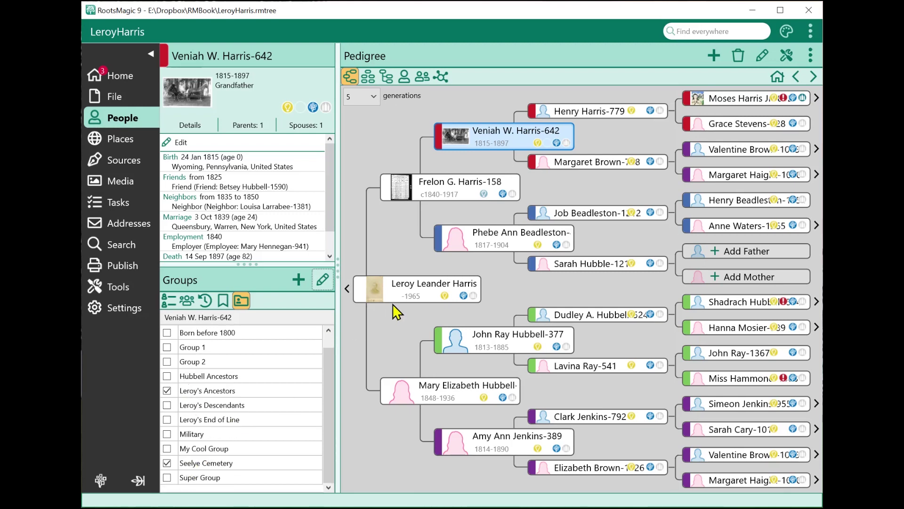
Step: View the root person's group memberships from the pedigree and in the Groups row of their edit record
click(409, 299)
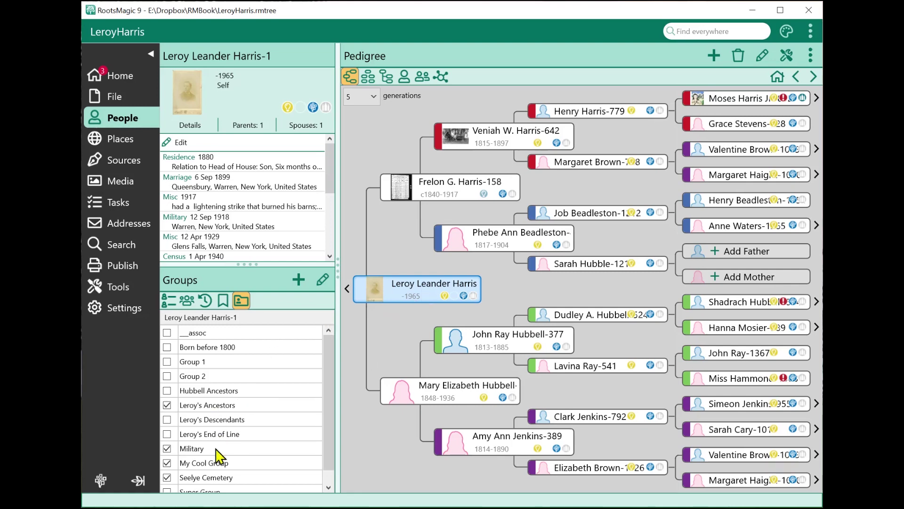
double_click(407, 294)
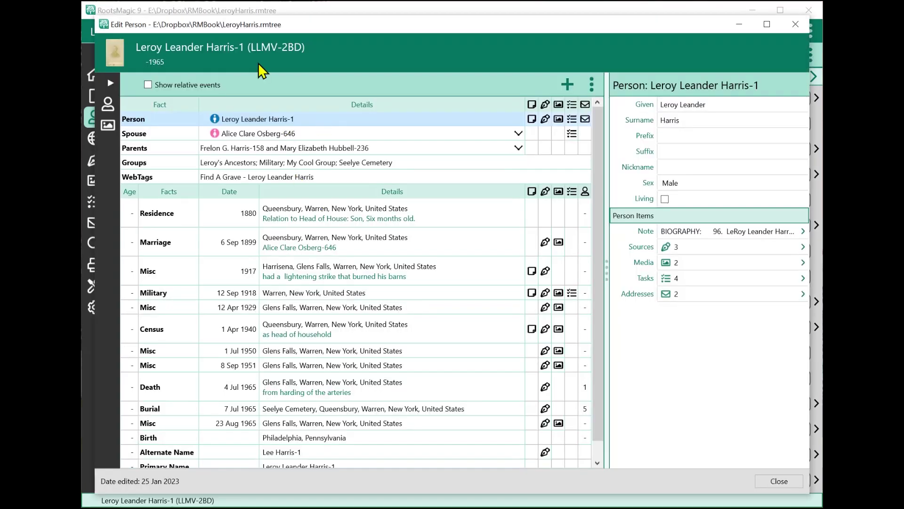
drag(255, 30, 253, 28)
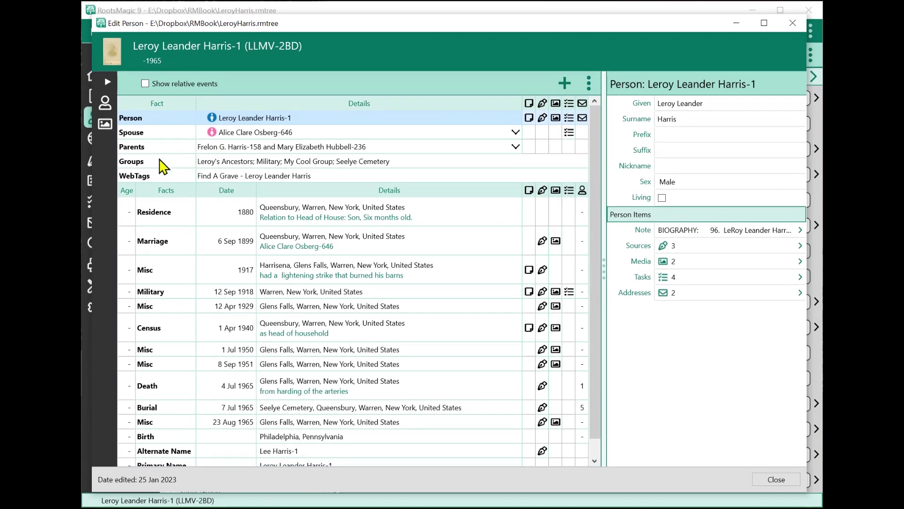
click(204, 166)
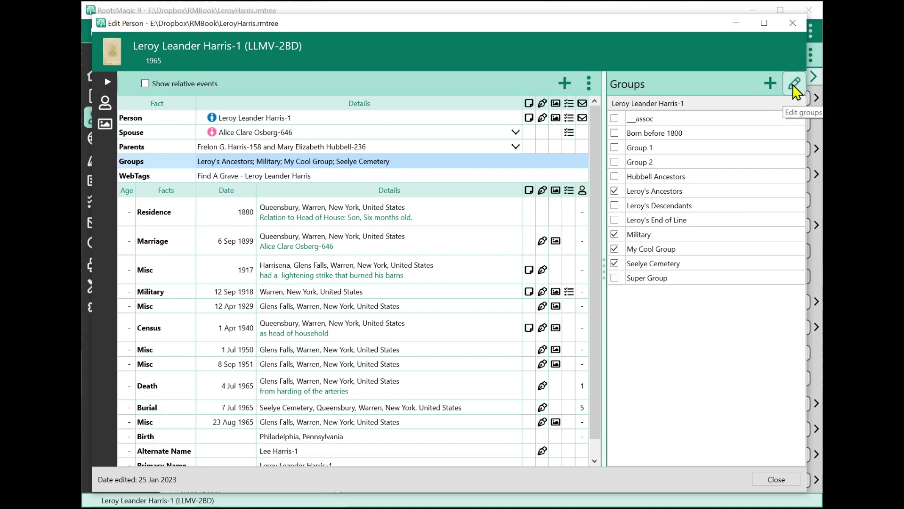
click(776, 479)
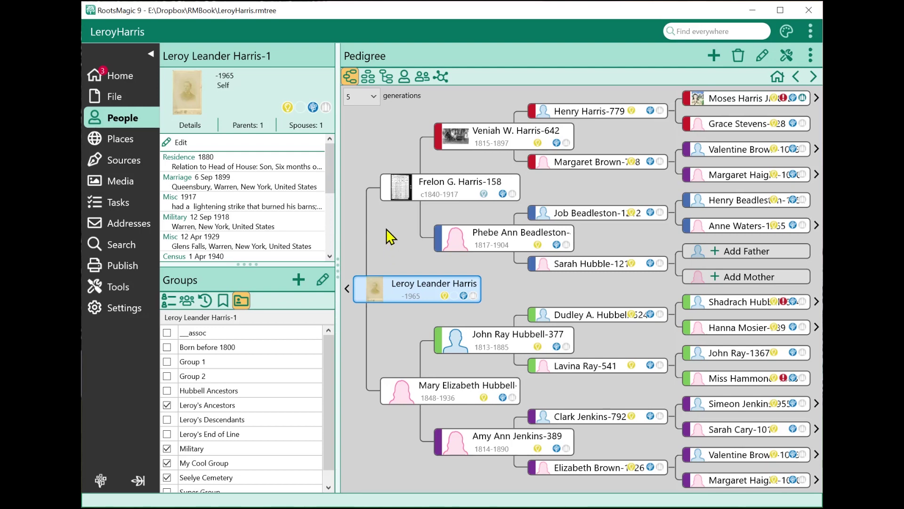
Step: Filter the people index to show only members of the Military group
click(167, 303)
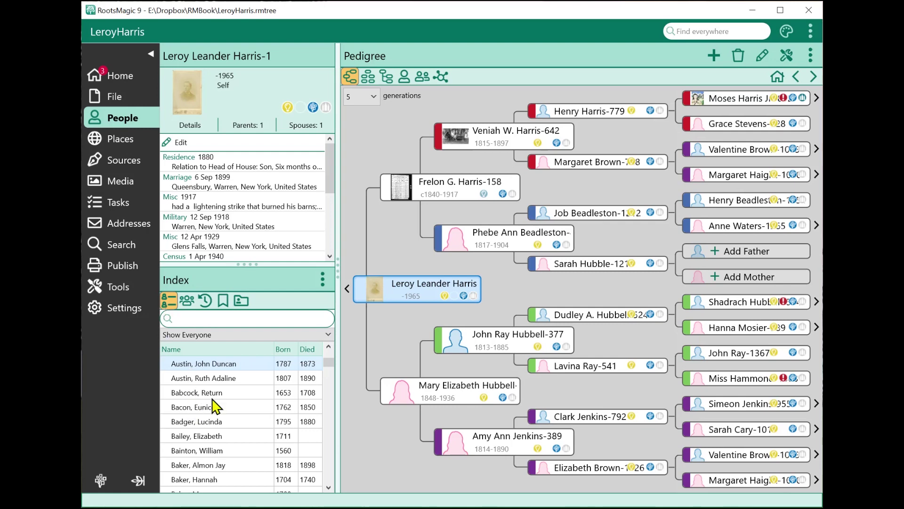
drag(329, 367, 318, 350)
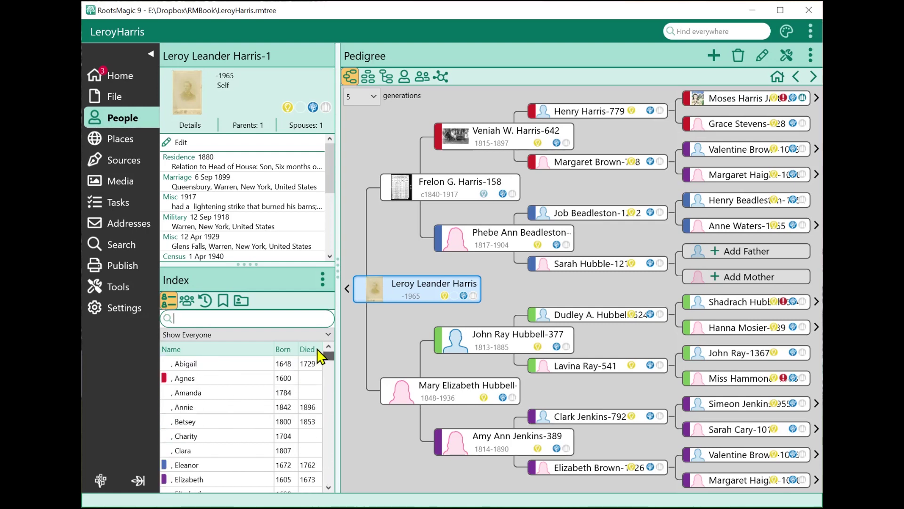
click(195, 339)
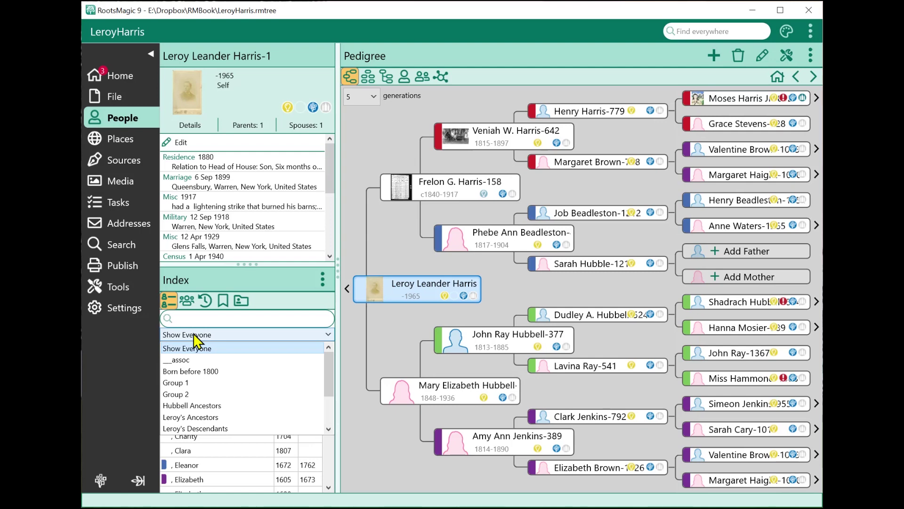
scroll(196, 377, down, 1)
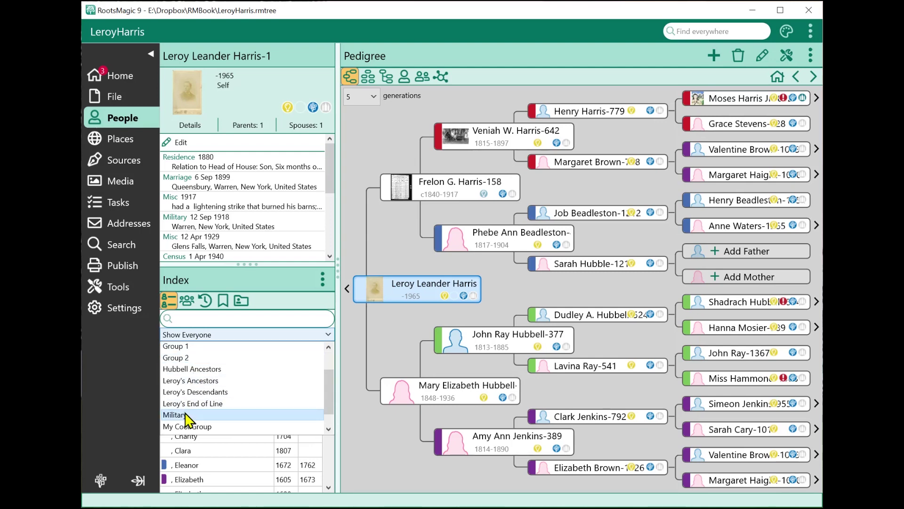
click(186, 415)
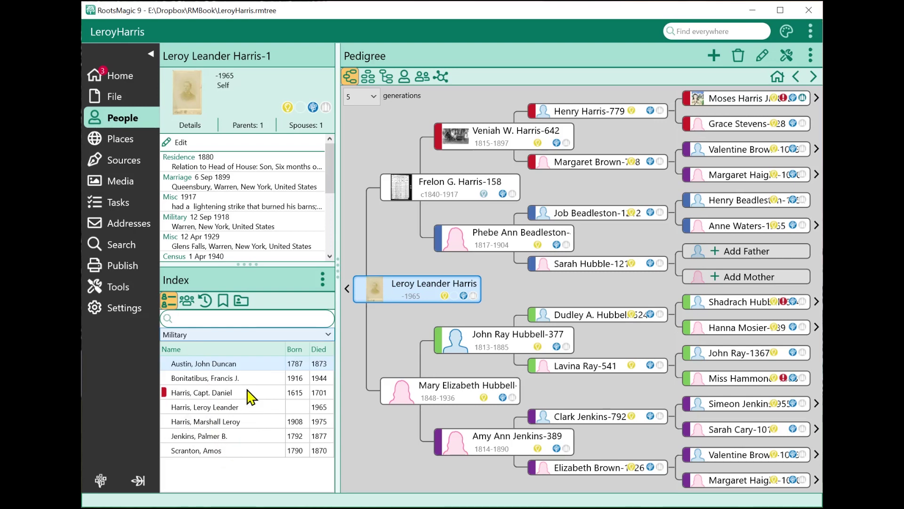
Step: Reset the people index filter to Show Everyone
click(208, 337)
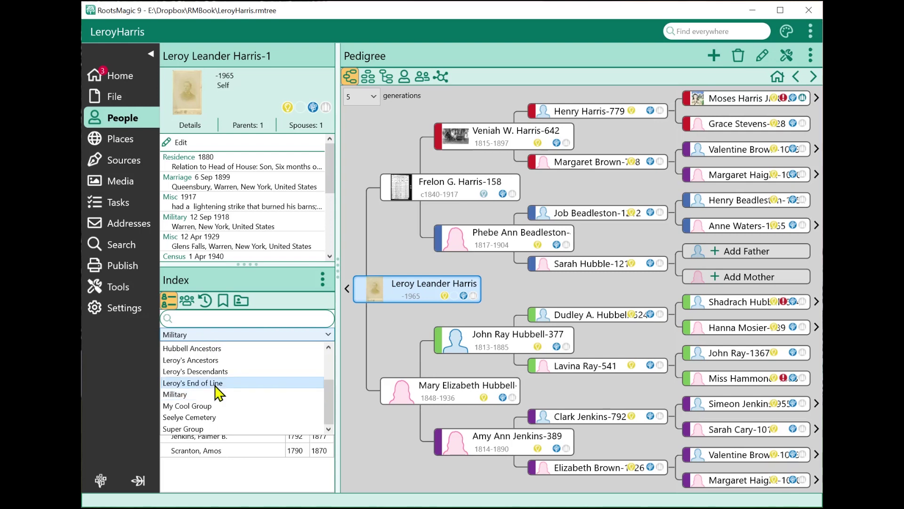
scroll(217, 388, up, 2)
click(199, 349)
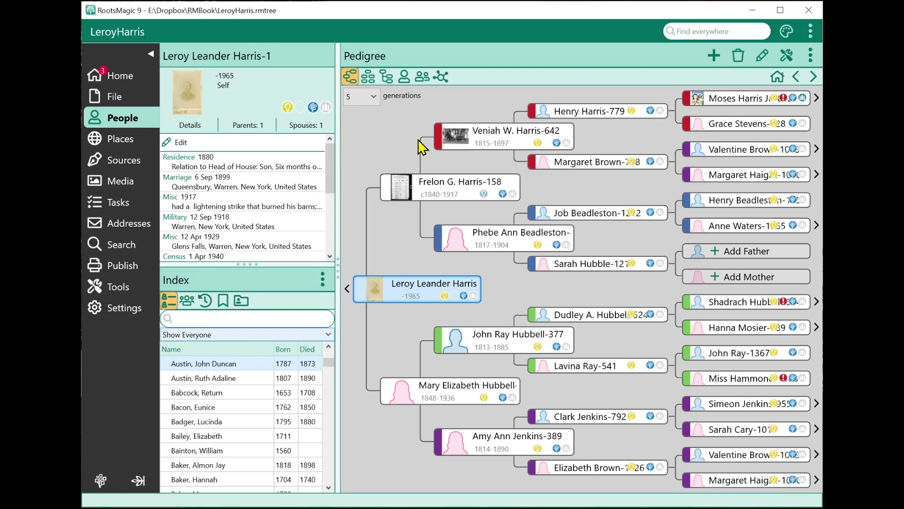
Step: Switch to the People List view and filter it to the Military group
click(404, 77)
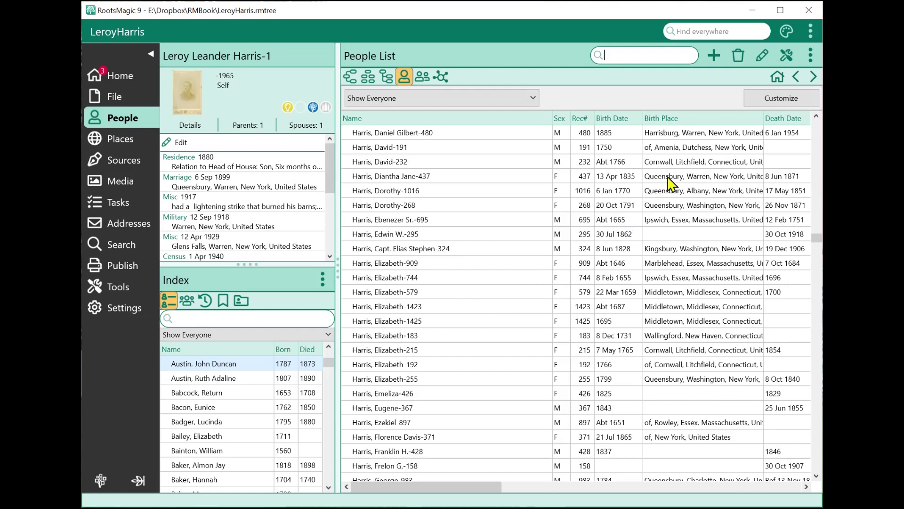
click(398, 107)
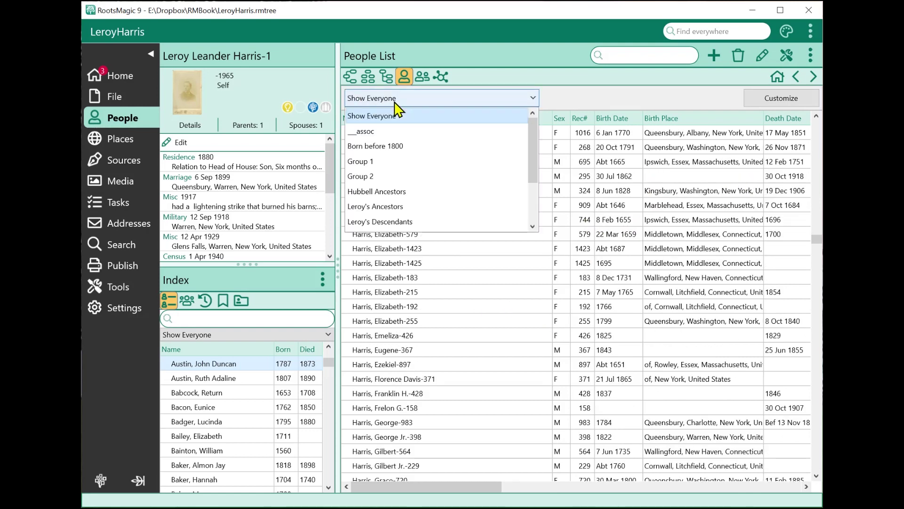
scroll(405, 189, down, 1)
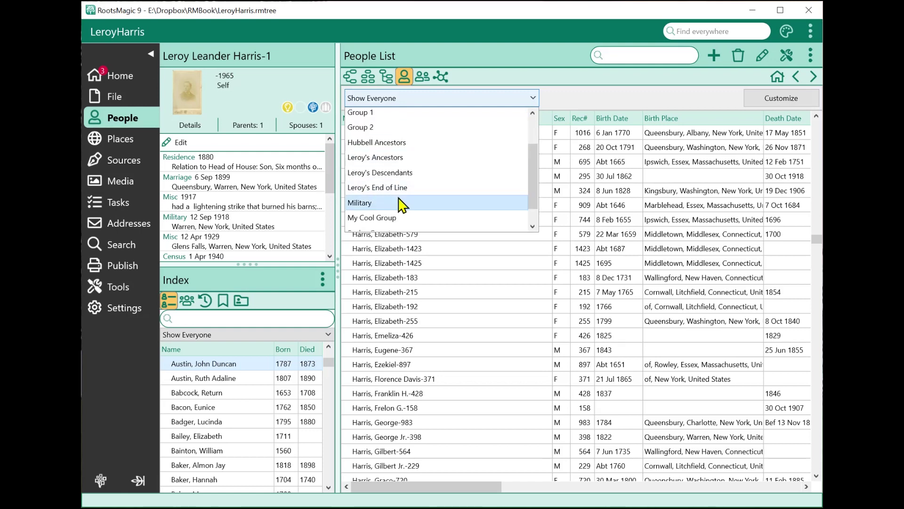
click(403, 203)
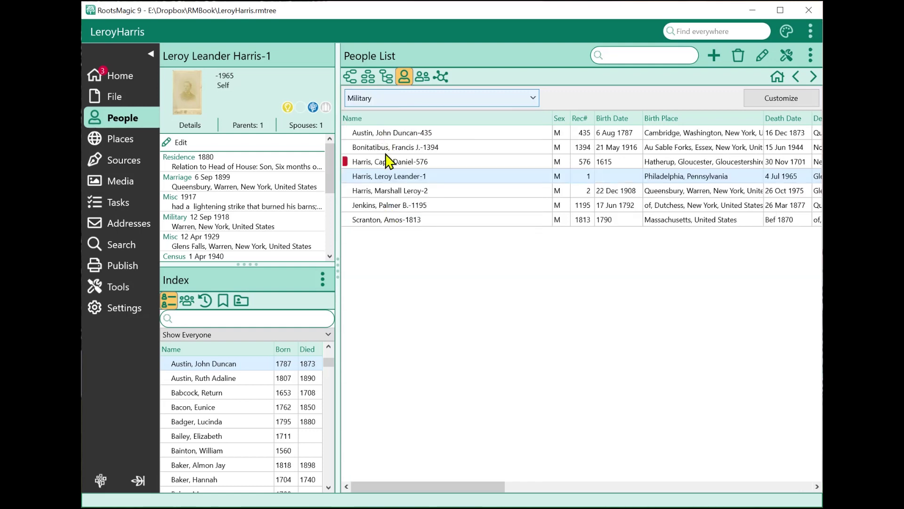
drag(460, 492, 363, 492)
Step: Reset the People List filter to Show Everyone and return to the Pedigree view
click(398, 100)
scroll(419, 188, up, 2)
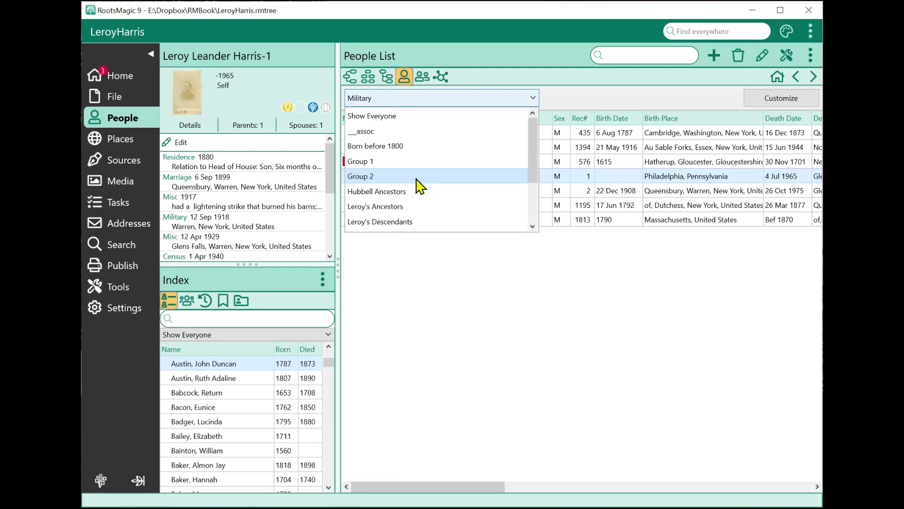
click(372, 116)
click(351, 76)
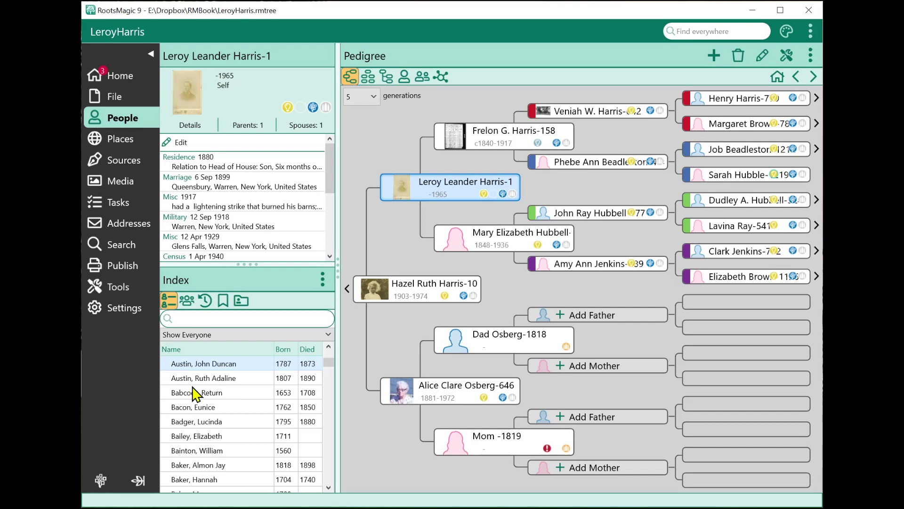
Step: Start a new free-form group and name it "My New Group"
click(241, 300)
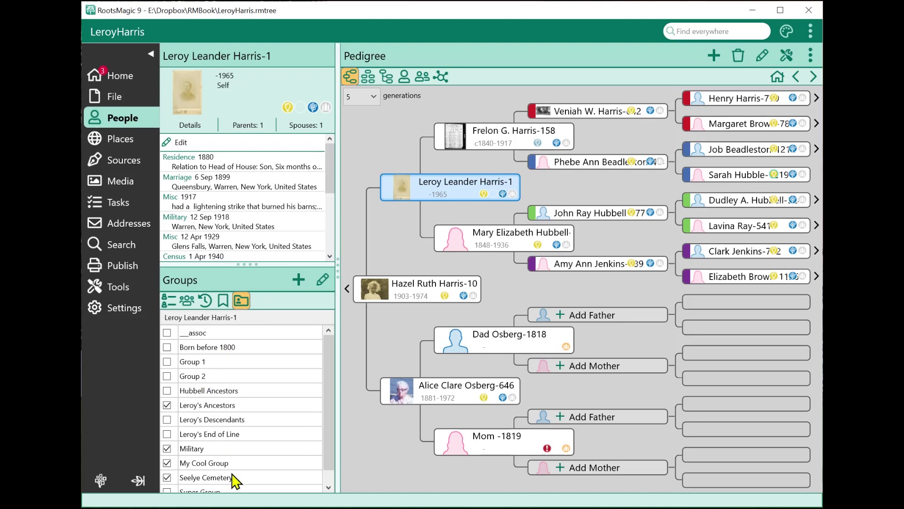
click(295, 279)
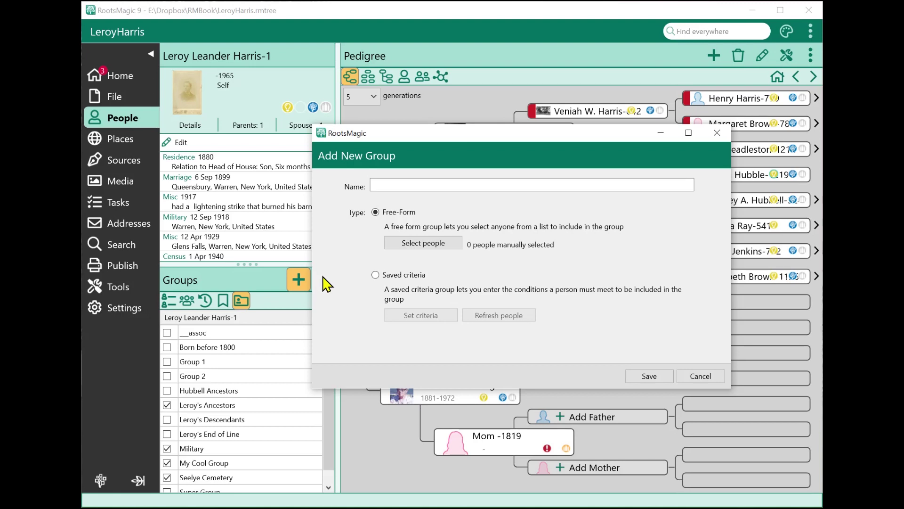
click(394, 186)
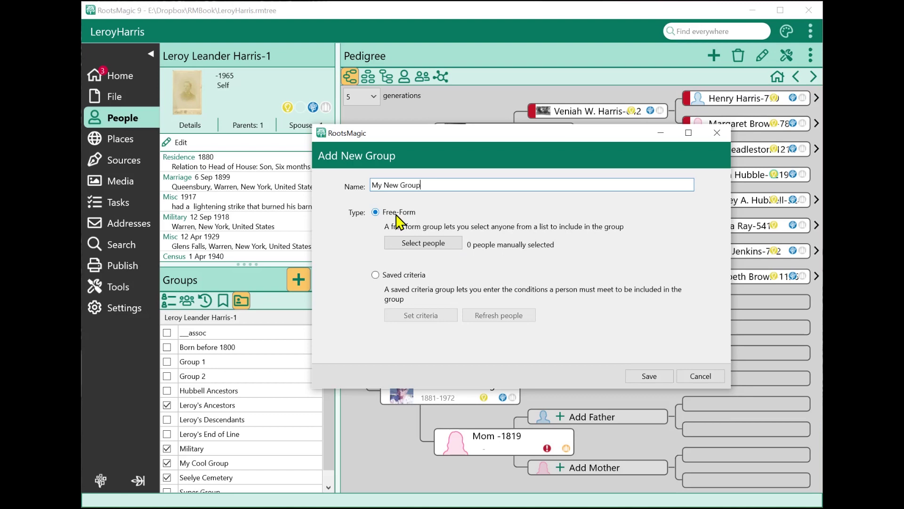
Step: Open the people selection for the new group and mark three individuals in the list
click(414, 243)
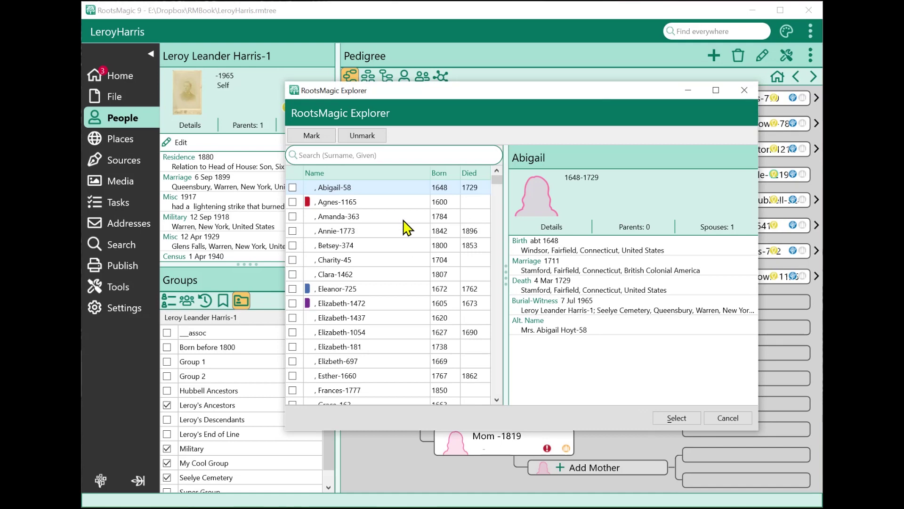
scroll(416, 296, down, 10)
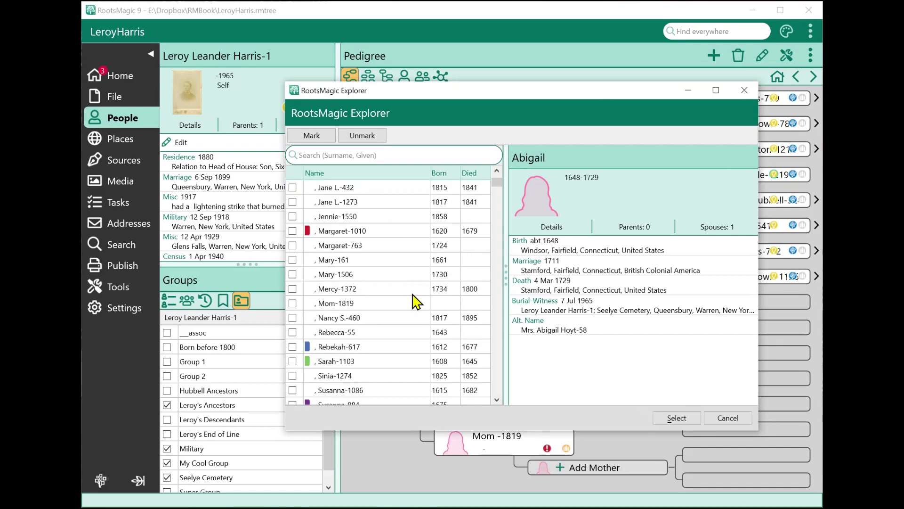
scroll(416, 301, down, 5)
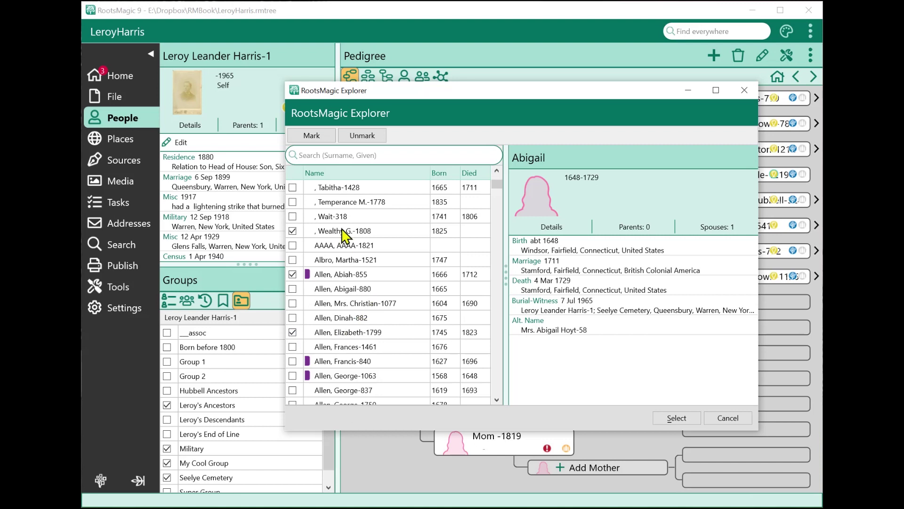
Step: Examine the data-field criteria form for marking people and cancel it without marking anyone
click(312, 138)
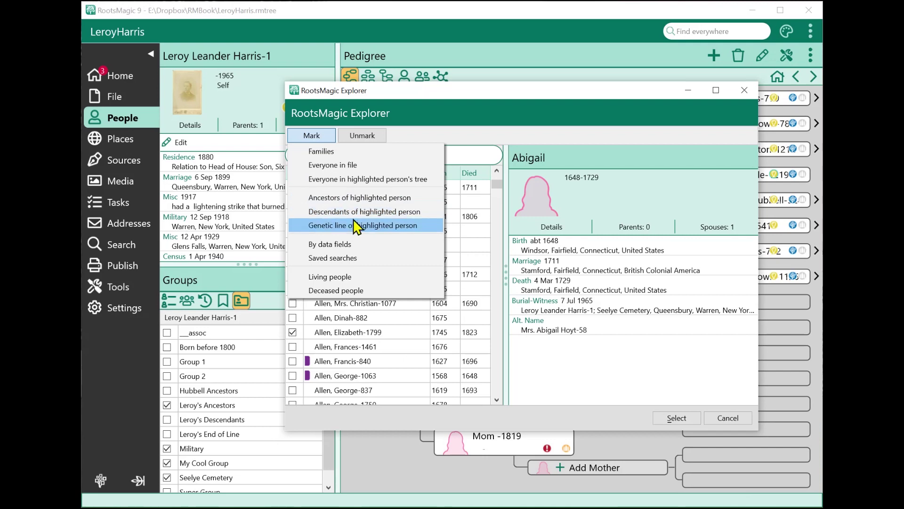
click(354, 245)
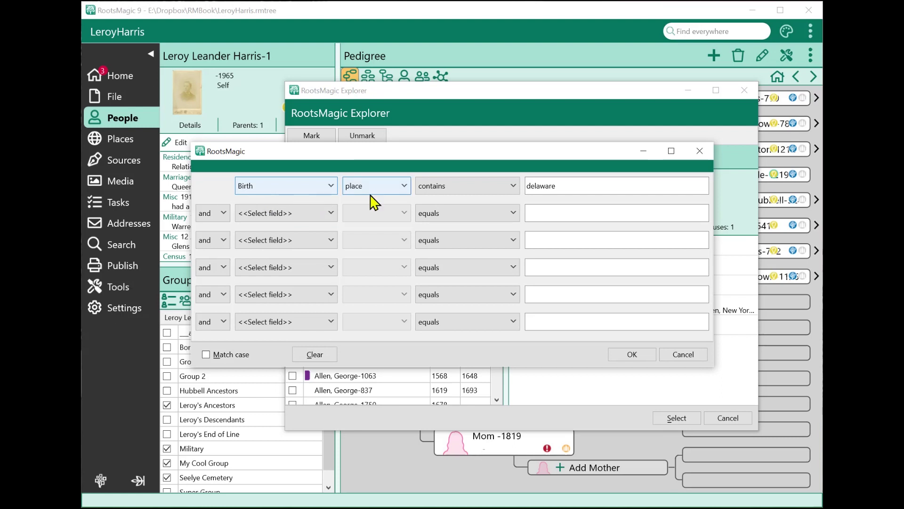
click(689, 357)
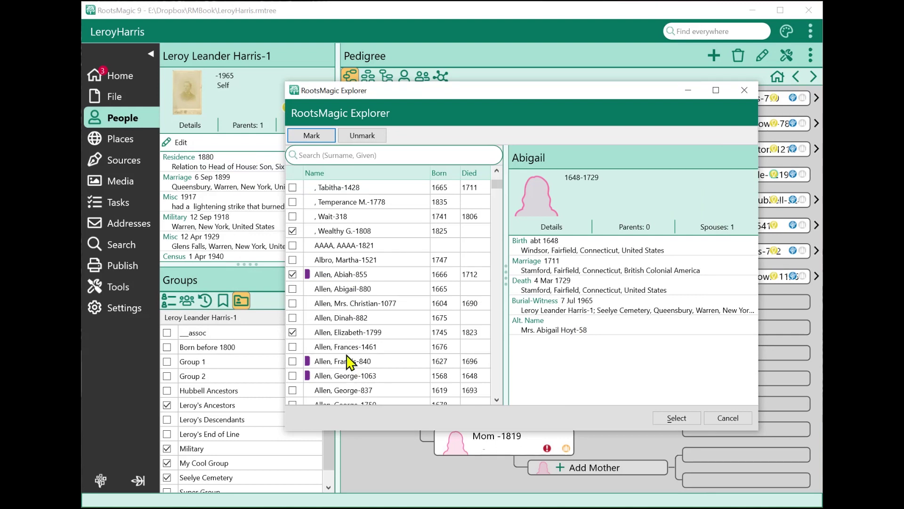
Step: Examine the saved search criteria for marking people, cancel, and review the other marking options
click(310, 135)
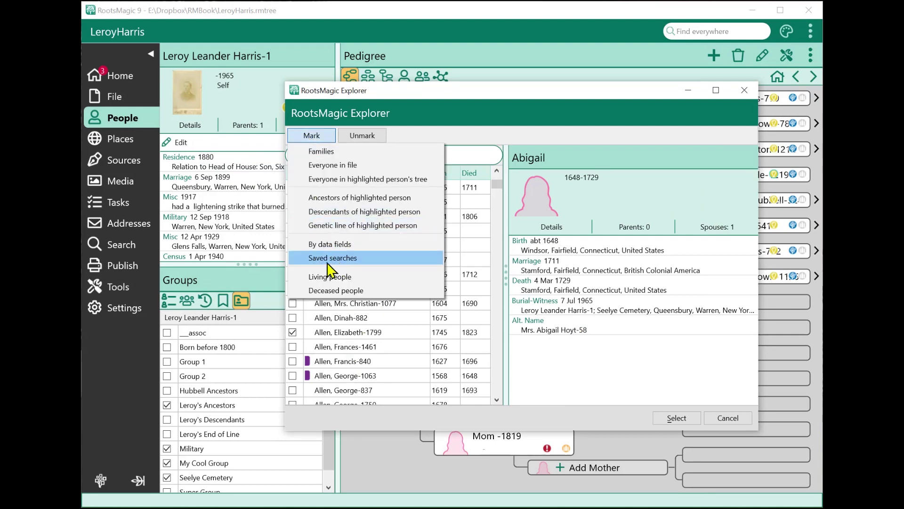
click(332, 258)
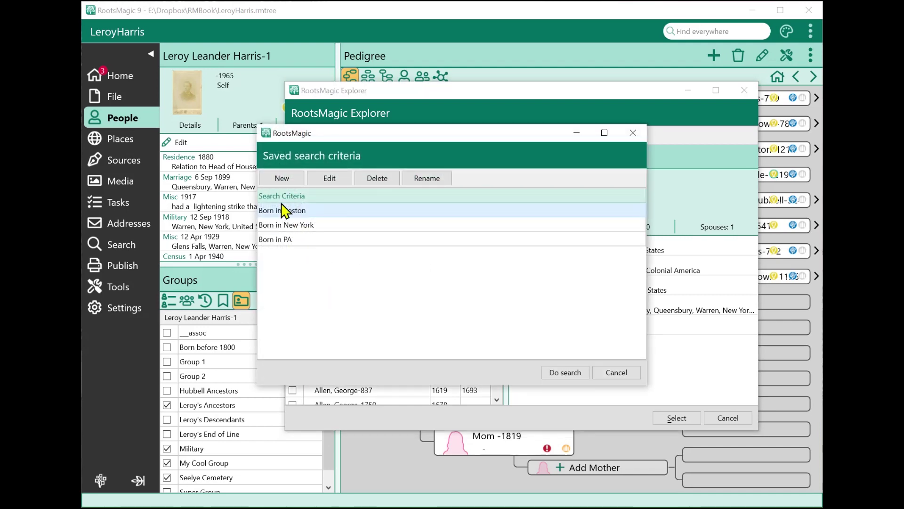
click(609, 377)
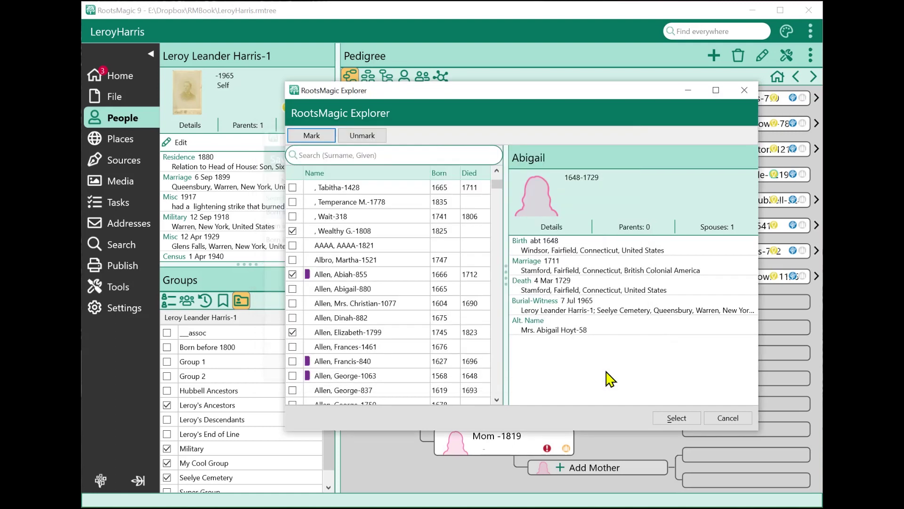
click(305, 139)
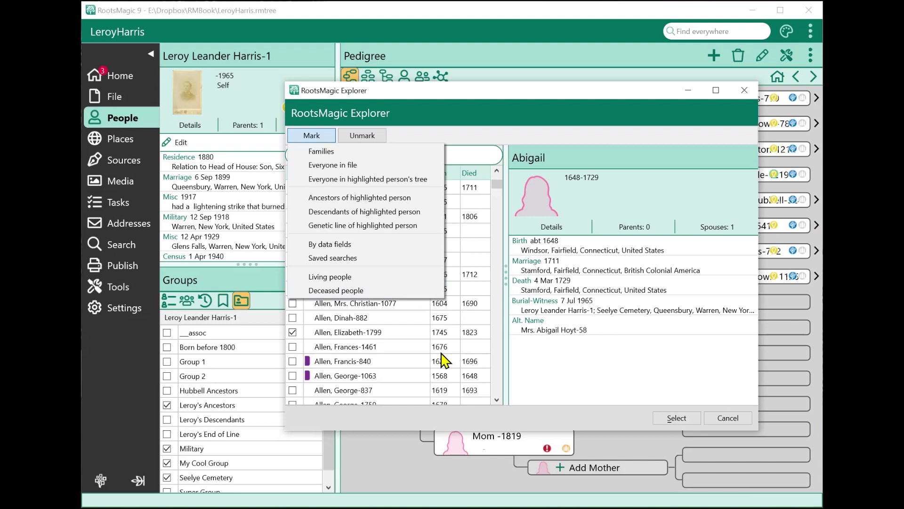
Step: Review the unmarking options, highlight the person born in 1741, and mark everyone in the file
click(368, 137)
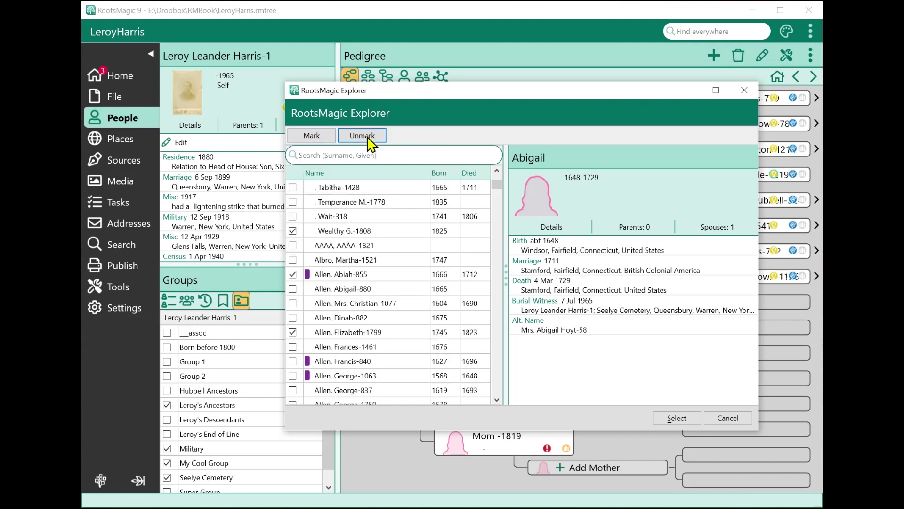
click(367, 138)
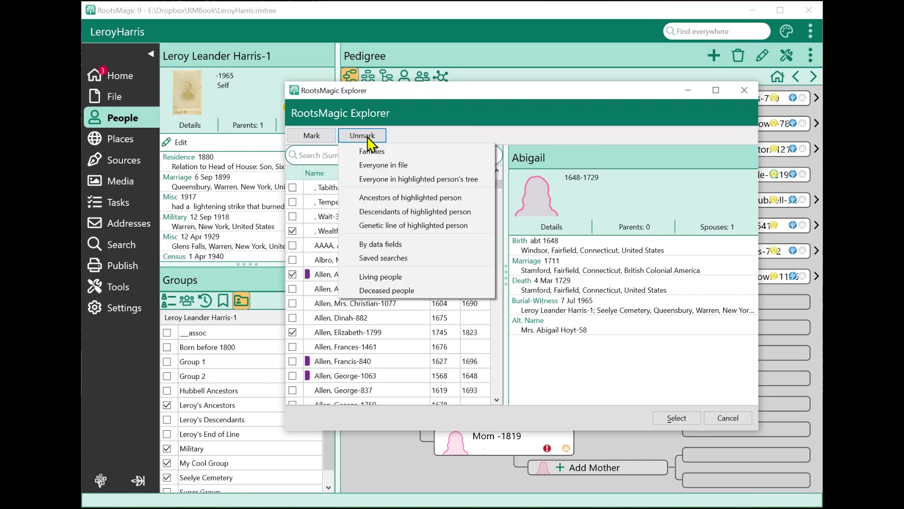
click(318, 214)
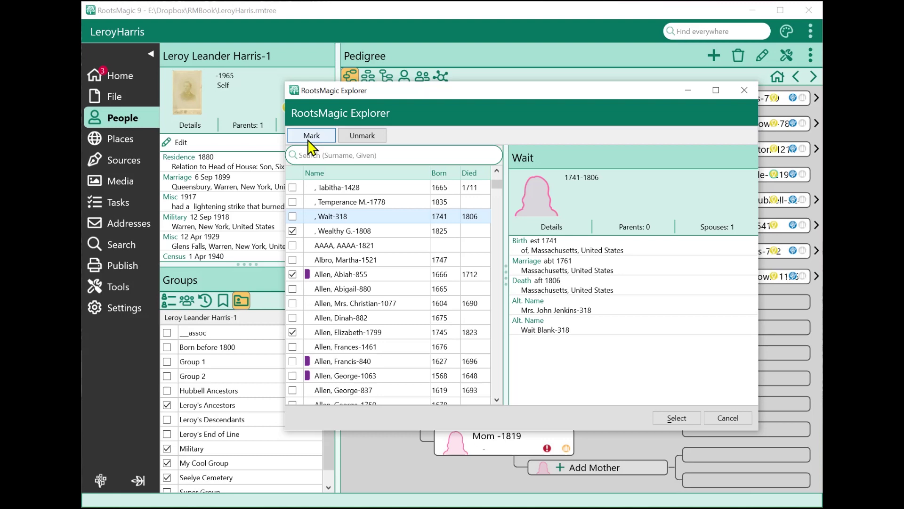
click(311, 141)
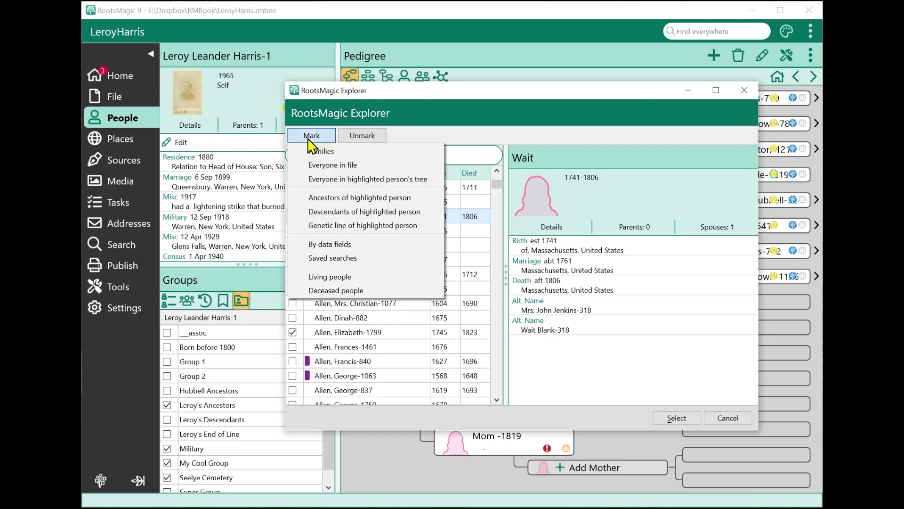
click(333, 165)
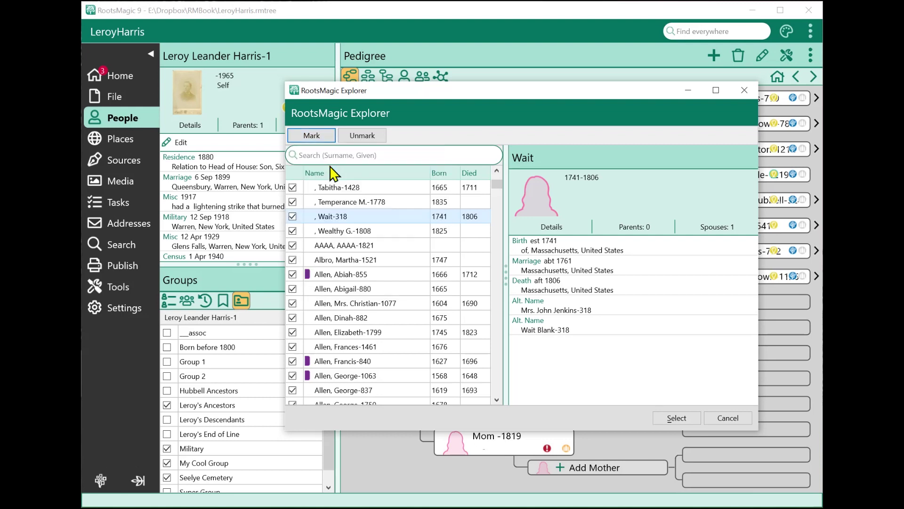
Step: Unmark the ancestors of the highlighted person and accept the people selection for the new group
click(372, 139)
click(382, 201)
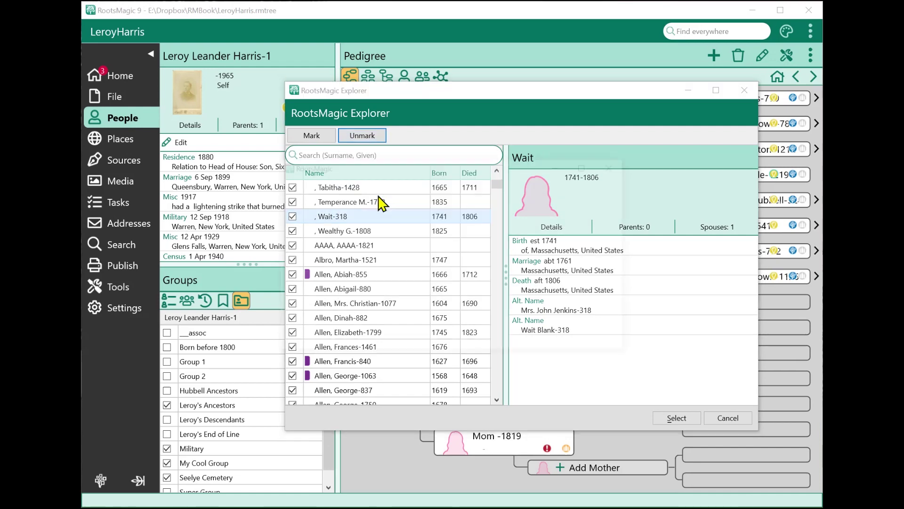
click(549, 341)
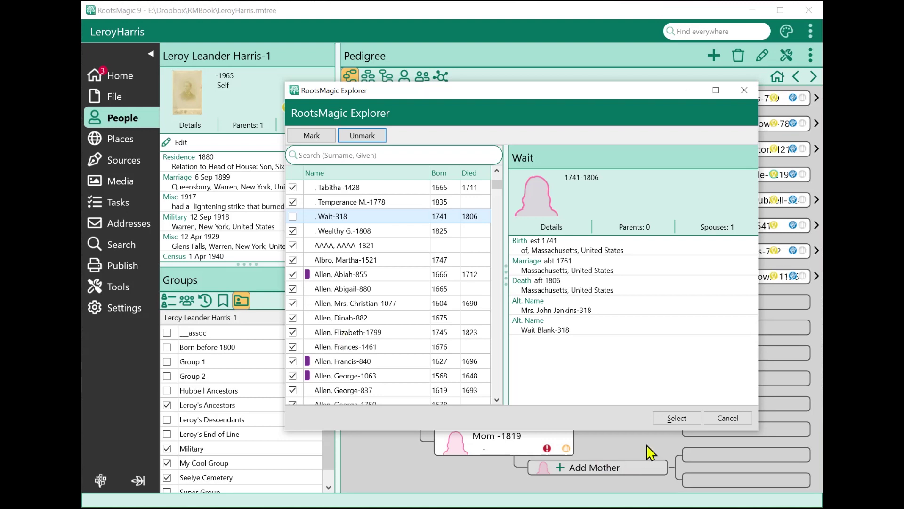
click(663, 417)
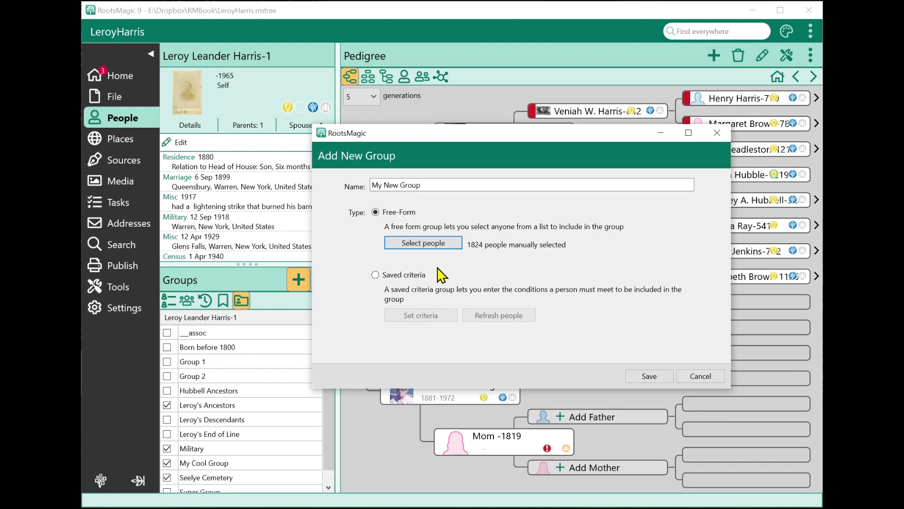
Step: Switch the group to saved criteria, examine the criteria form without setting any, and return the type to Free-Form
click(419, 279)
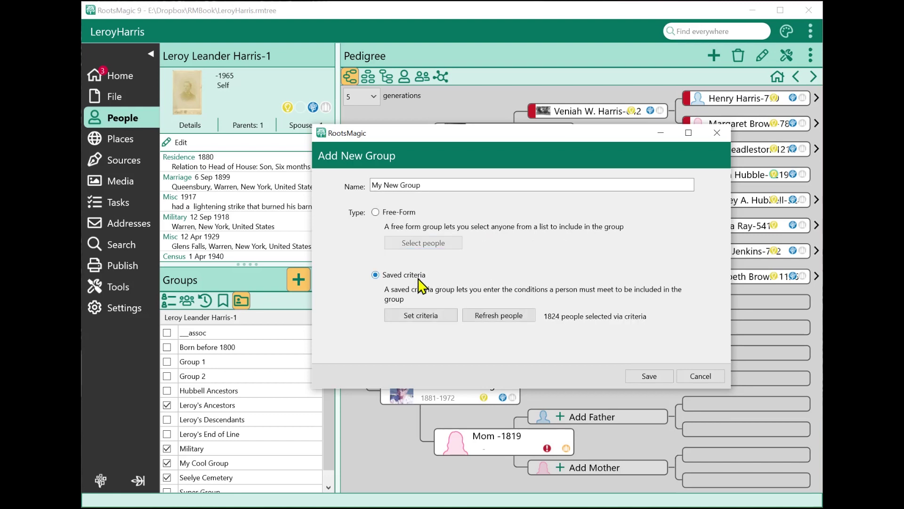
click(427, 315)
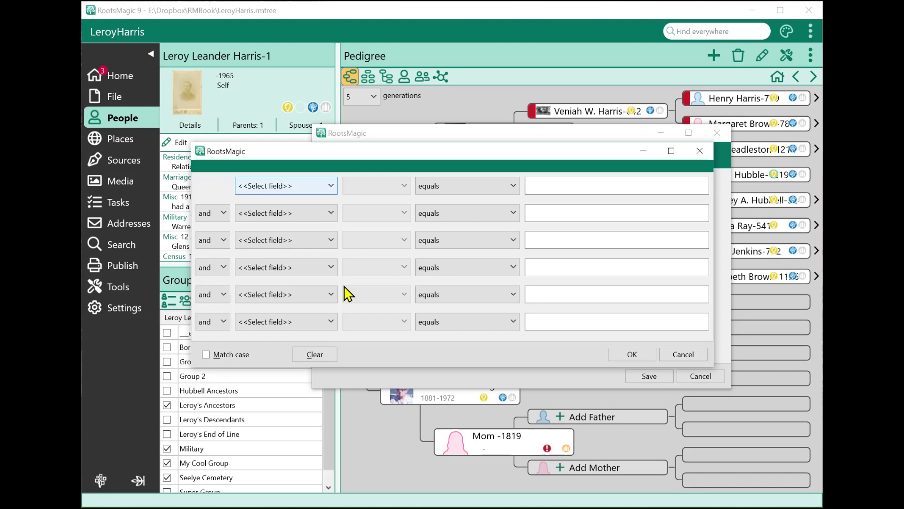
click(673, 356)
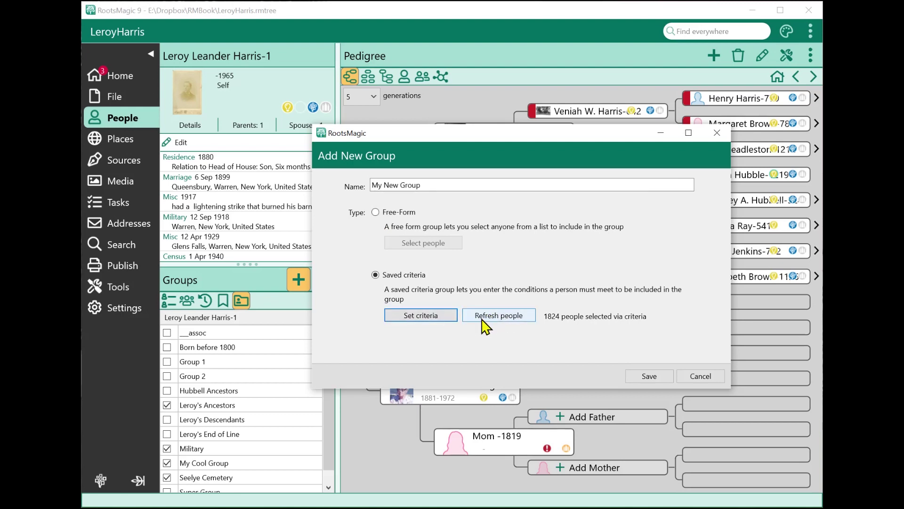
click(376, 213)
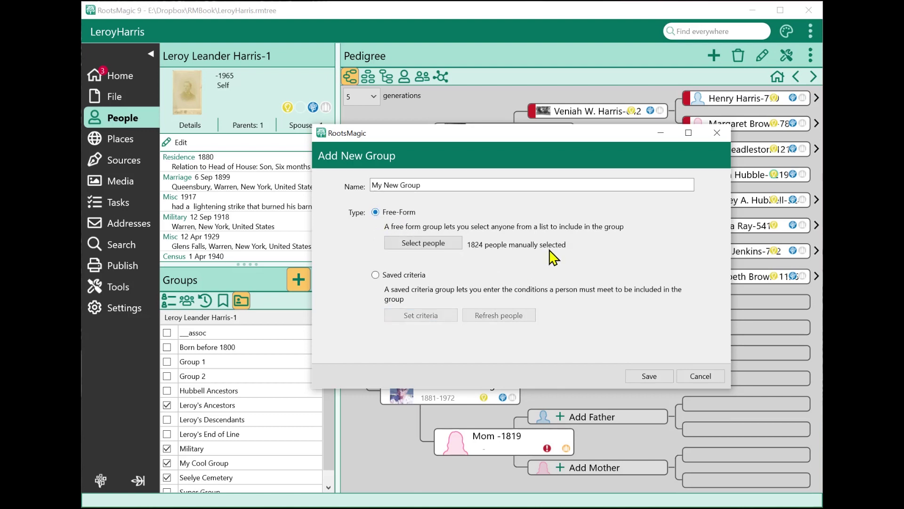
Step: Save the new group and filter the People List to show only My New Group
click(650, 376)
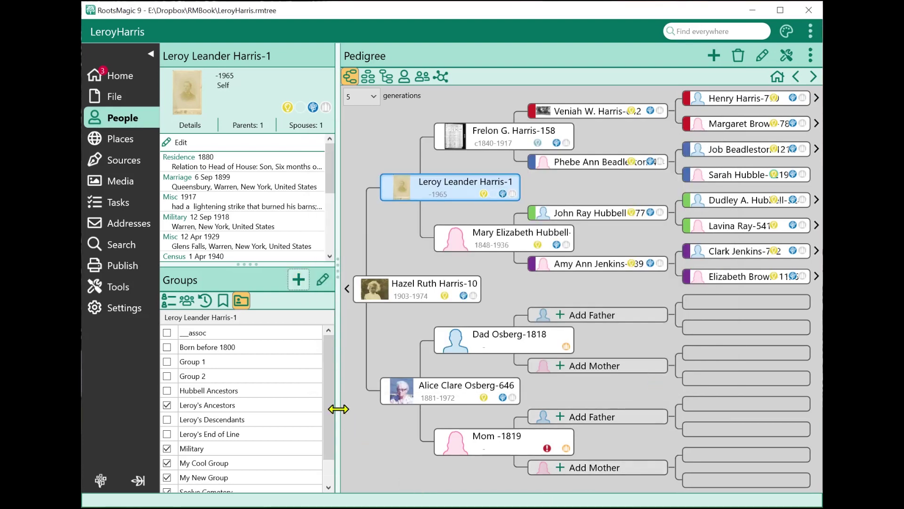
scroll(331, 442, down, 1)
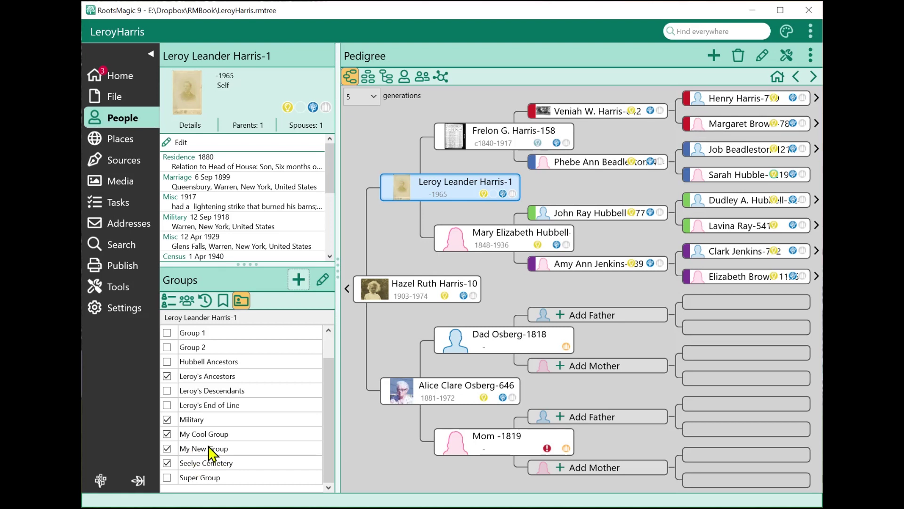
click(400, 77)
click(395, 99)
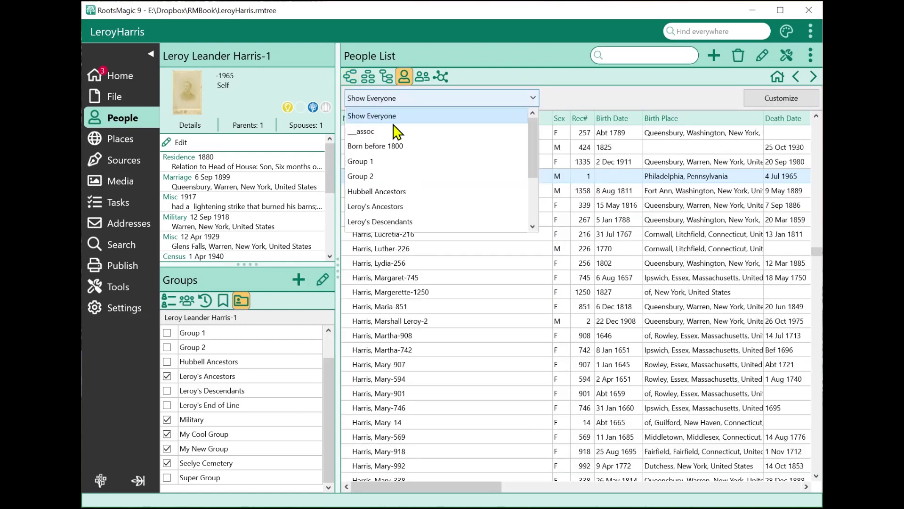
scroll(401, 194, down, 2)
click(395, 193)
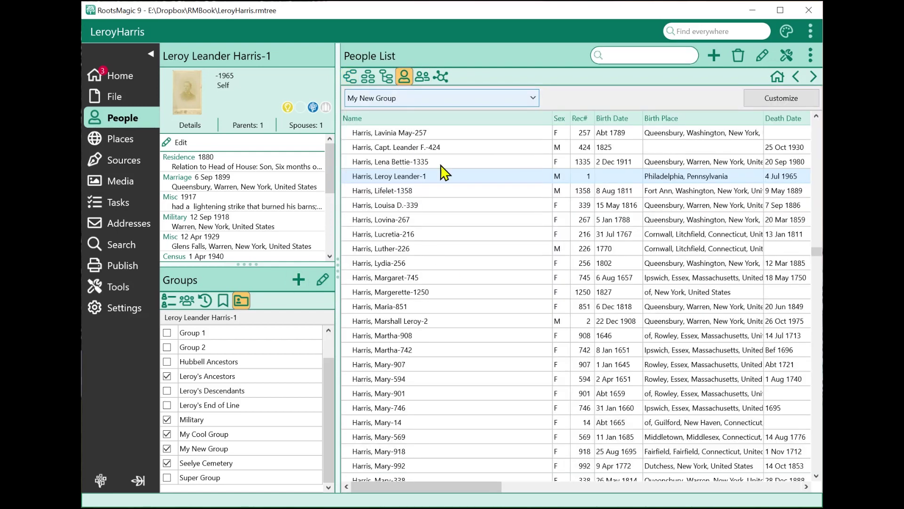
scroll(593, 245, up, 20)
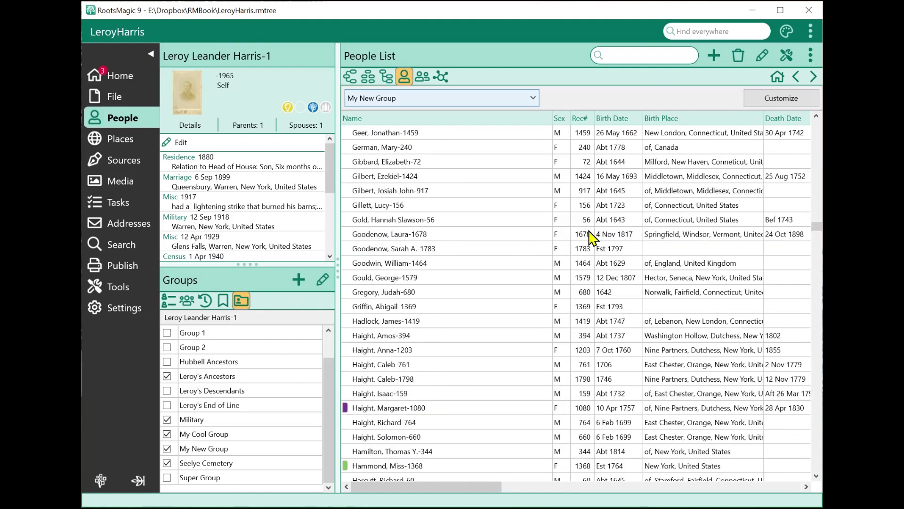
Step: Reset the People List filter to Show Everyone
click(433, 101)
scroll(447, 188, up, 2)
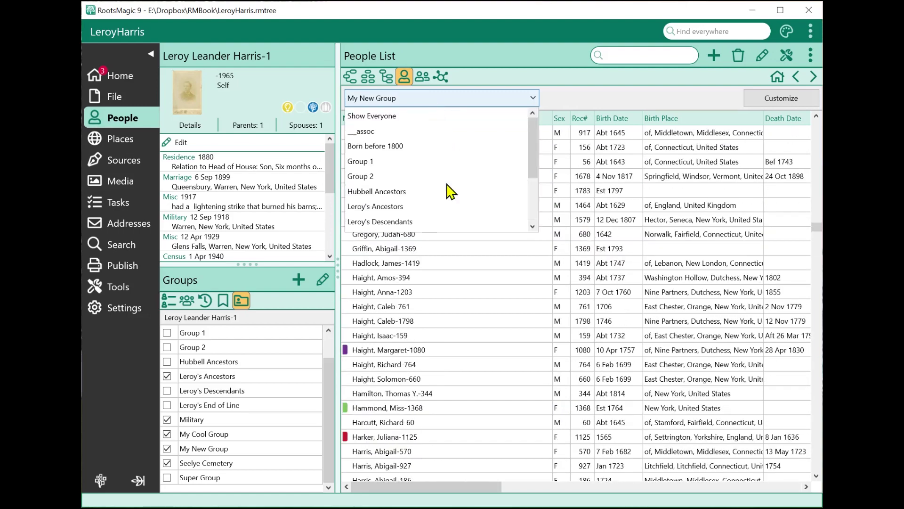
click(379, 117)
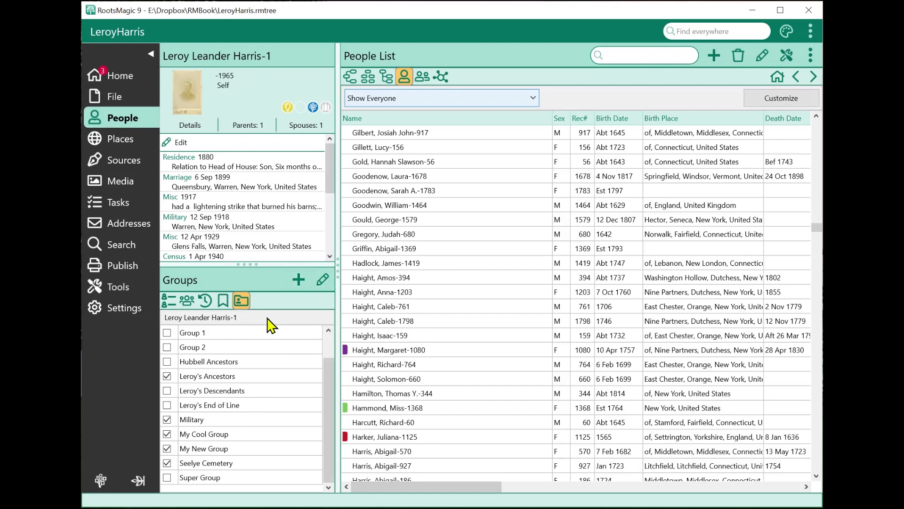
Step: Edit My New Group from the group manager and unmark everyone in the file in its people selection
click(323, 279)
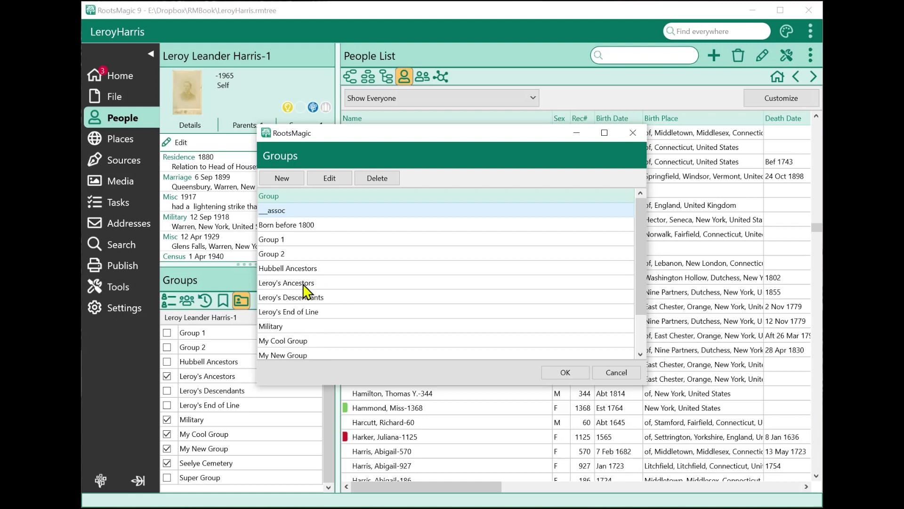
click(314, 356)
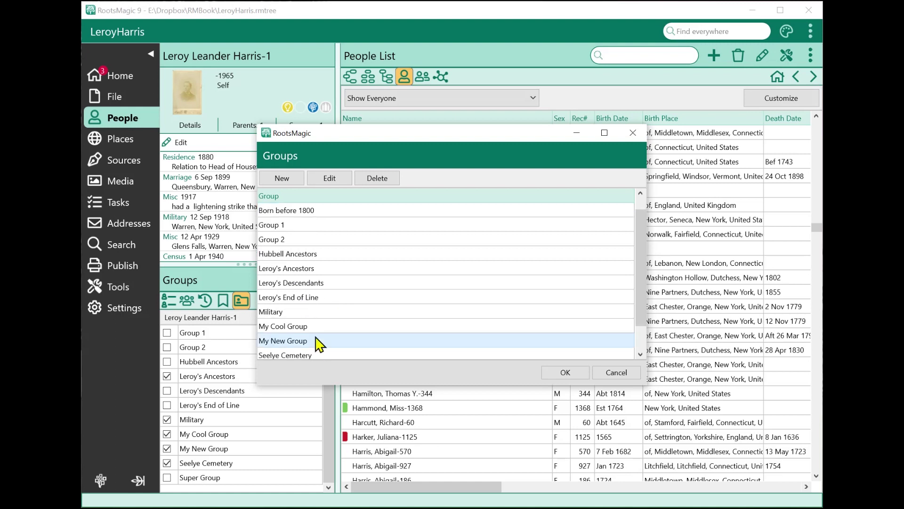
click(330, 179)
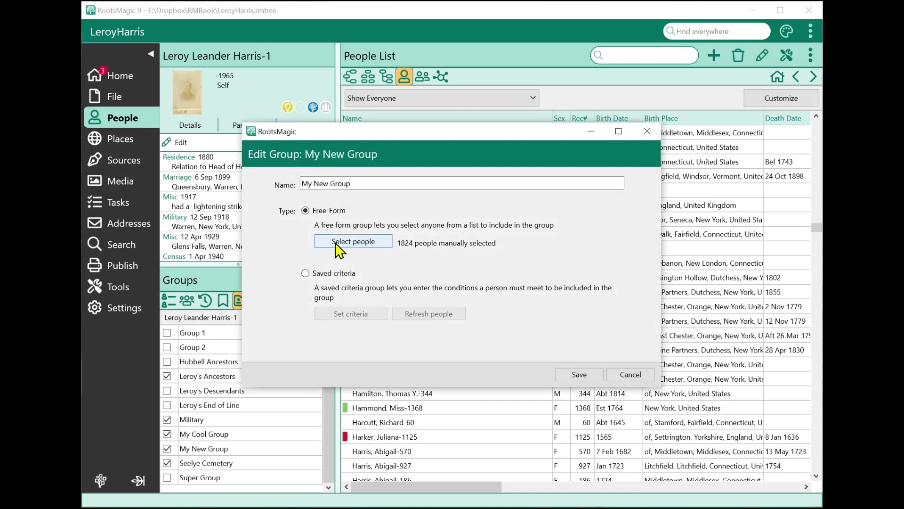
click(343, 246)
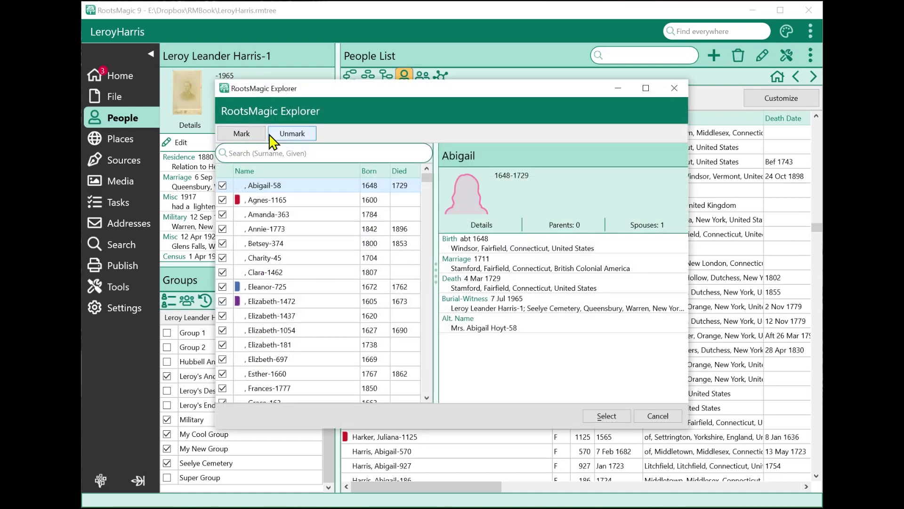
click(287, 137)
click(298, 163)
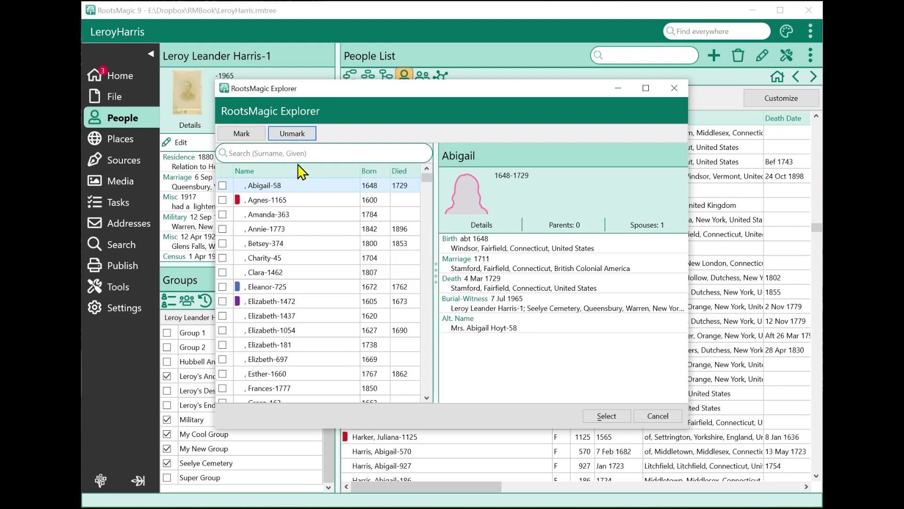
Step: Mark three individuals for the group, accept the selection, and save My New Group
click(223, 199)
click(222, 257)
click(604, 416)
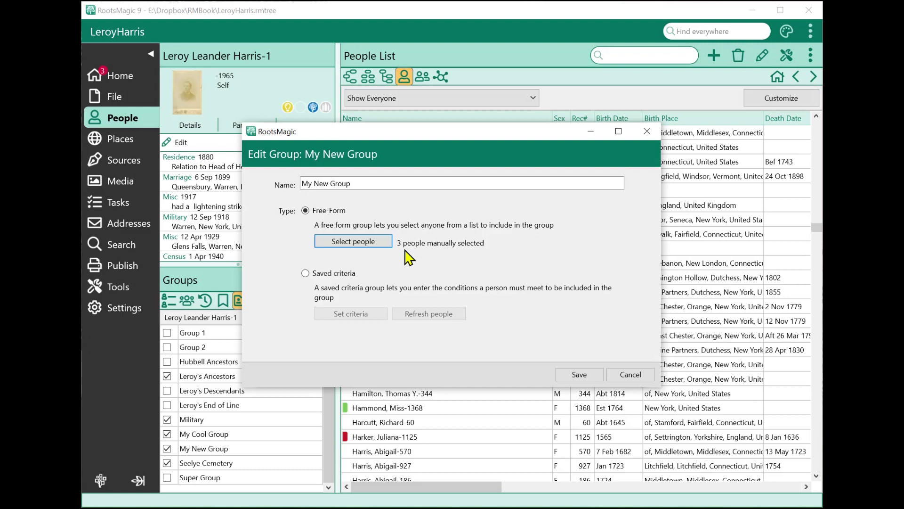
click(568, 375)
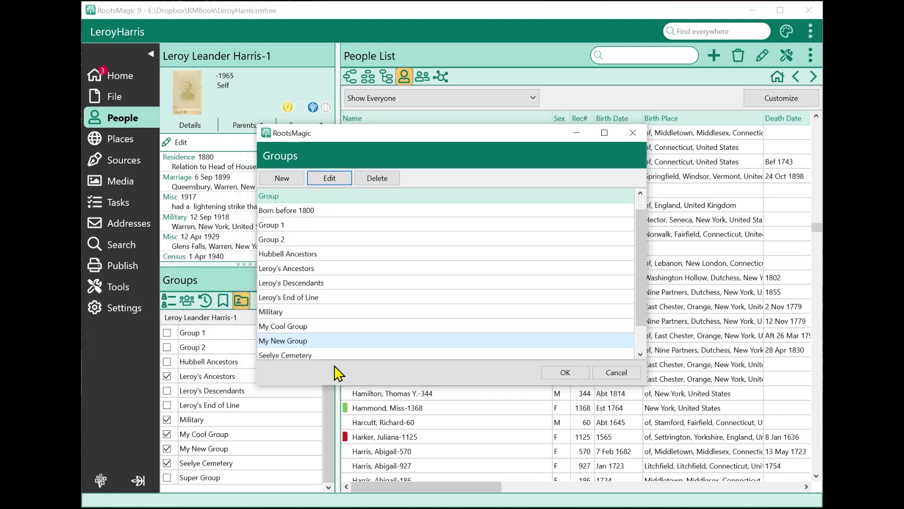
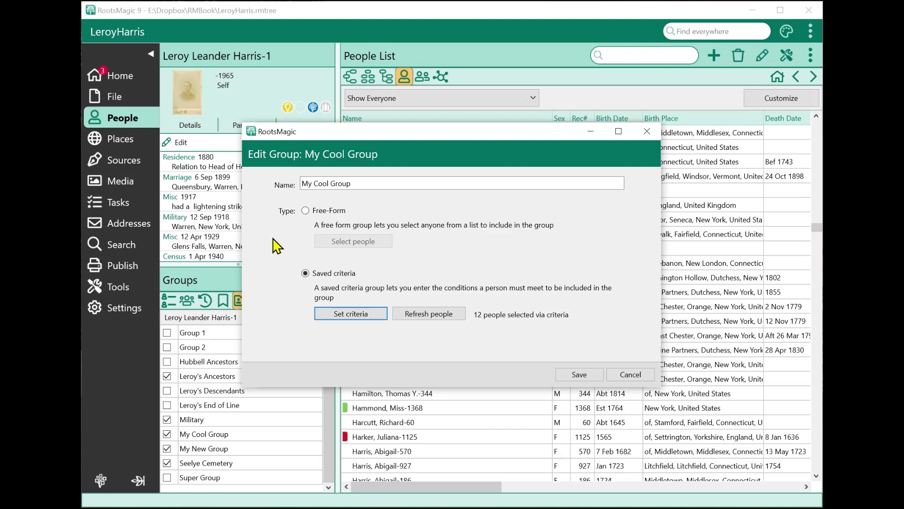
Step: Reopen My Cool Group for editing, refresh its people from the saved criteria, save it, and close the group manager
click(626, 376)
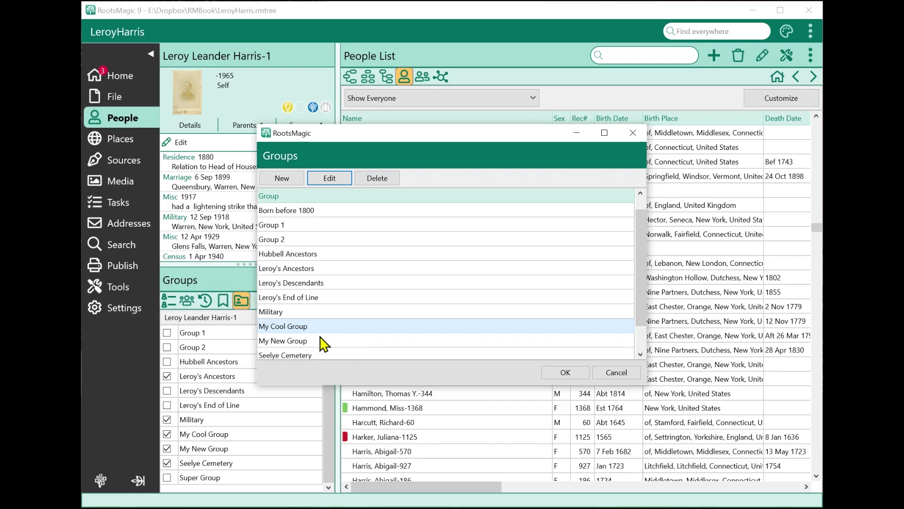
click(329, 178)
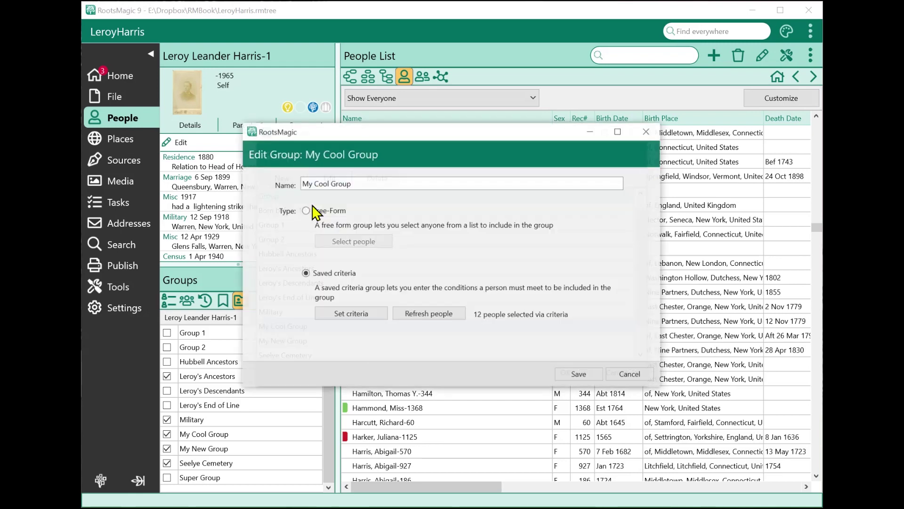
click(445, 315)
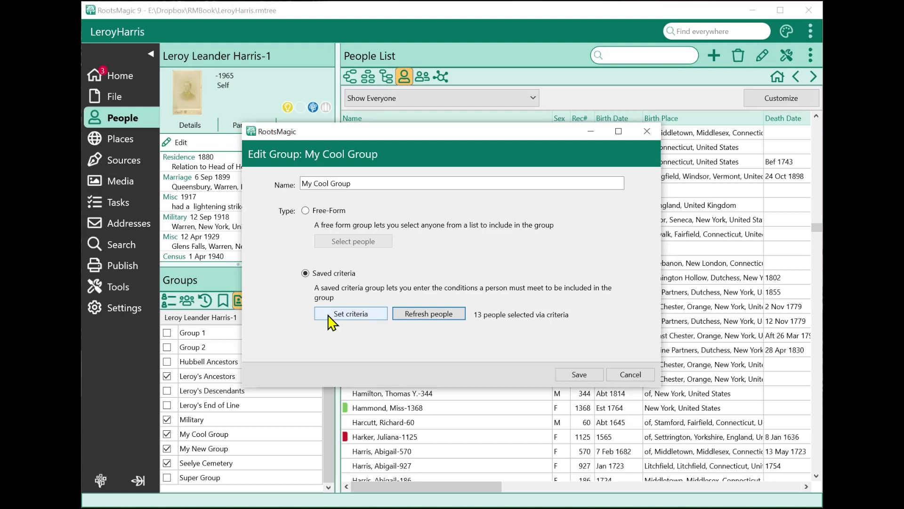
click(435, 320)
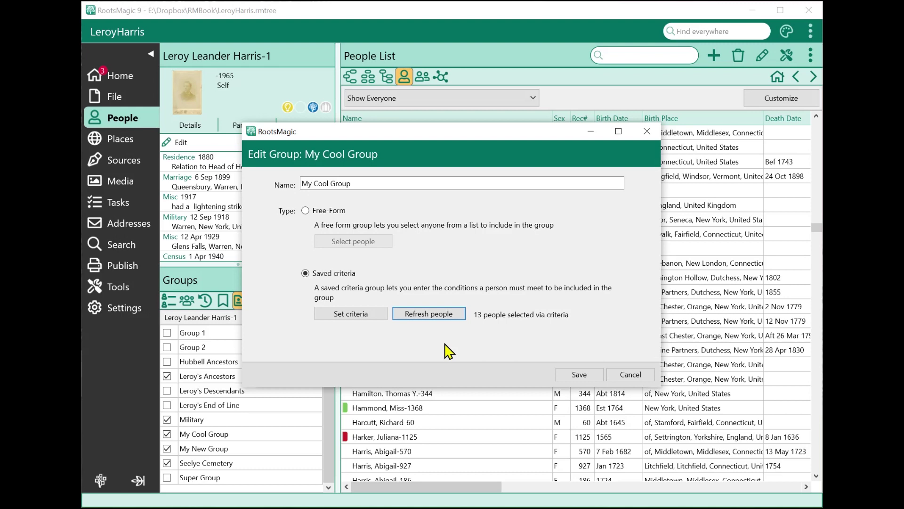
click(588, 375)
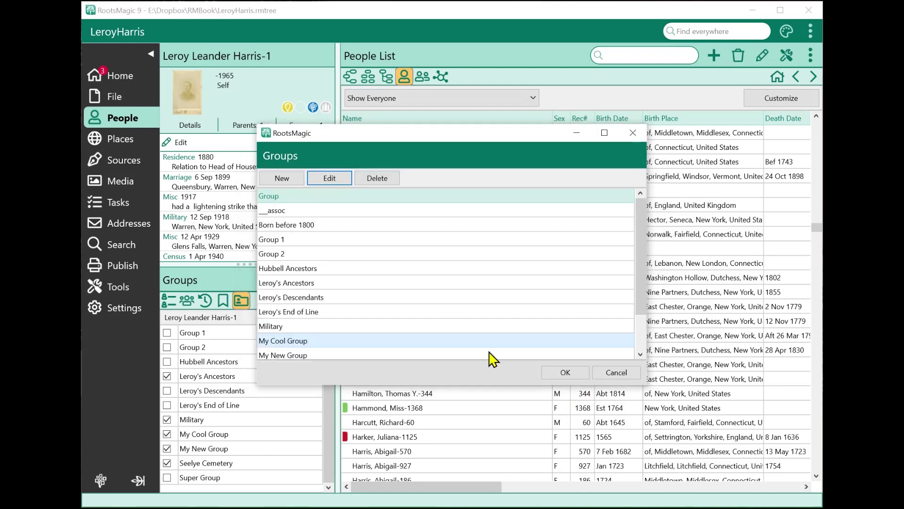
click(608, 375)
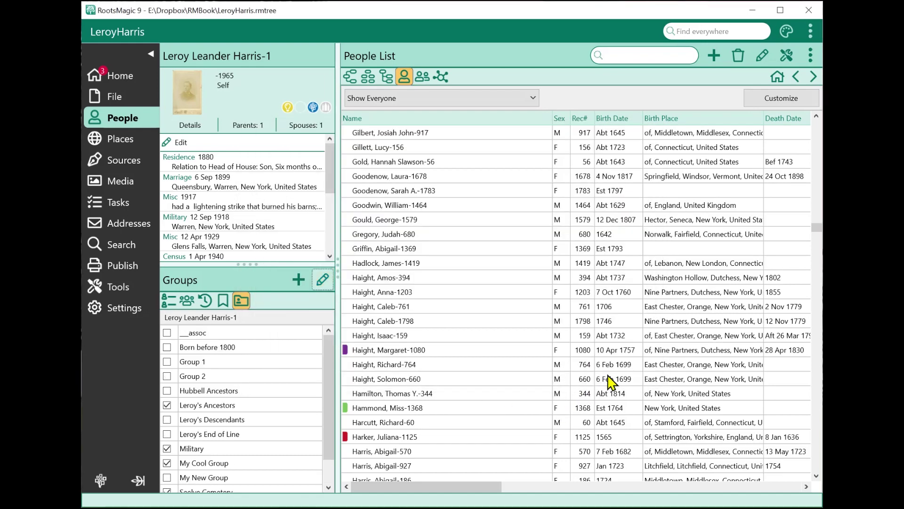
Step: Return the people display to the Pedigree view and open the list of database and group tools
click(350, 76)
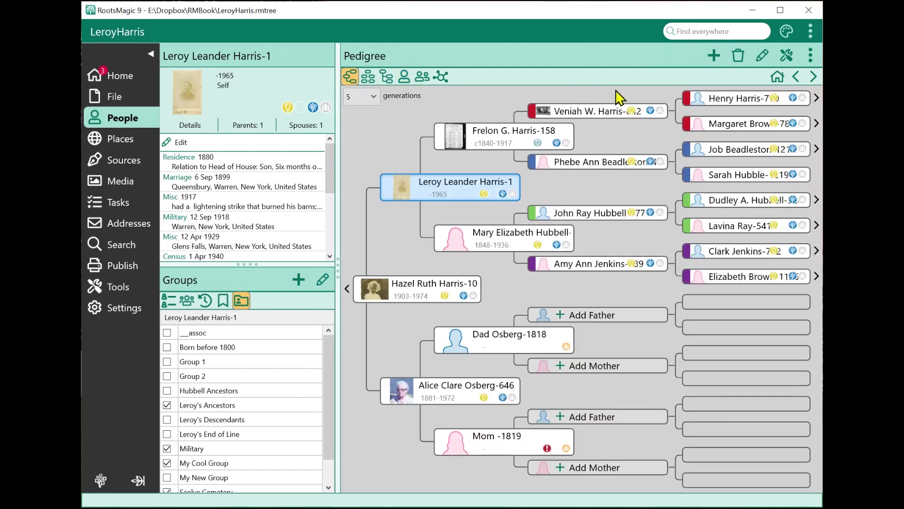
click(102, 286)
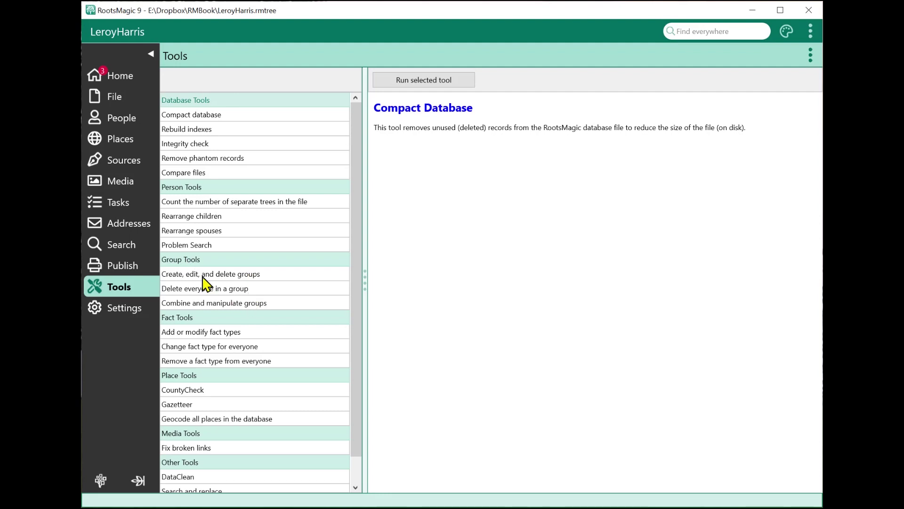
Step: Run the Create, edit, and delete groups tool to view the group list, and close it without changes
click(187, 275)
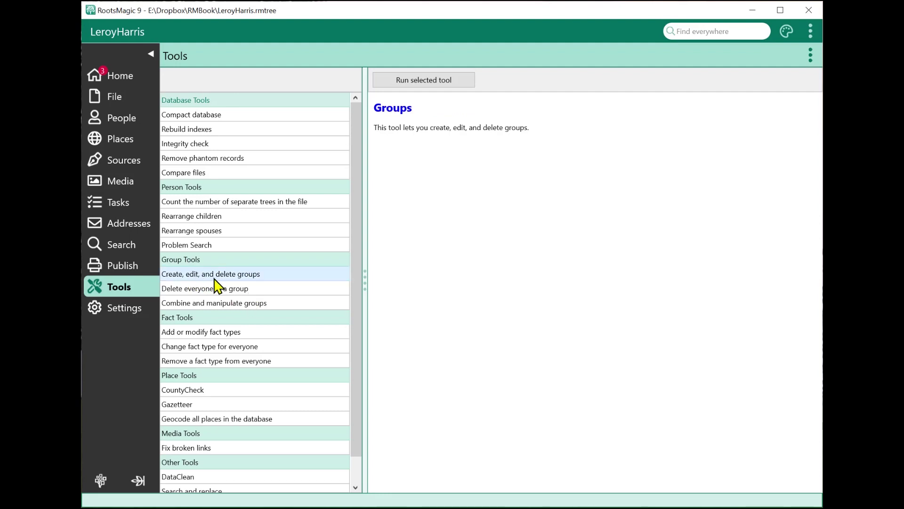
click(430, 85)
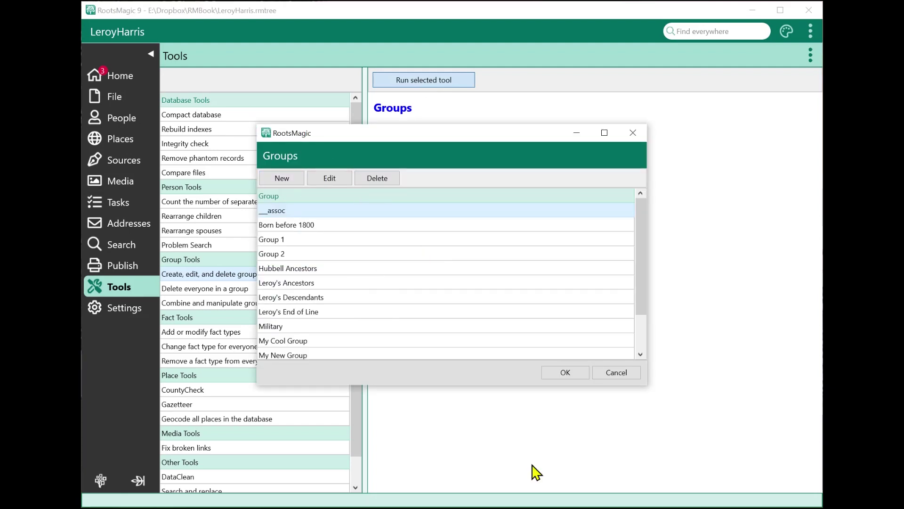
click(608, 374)
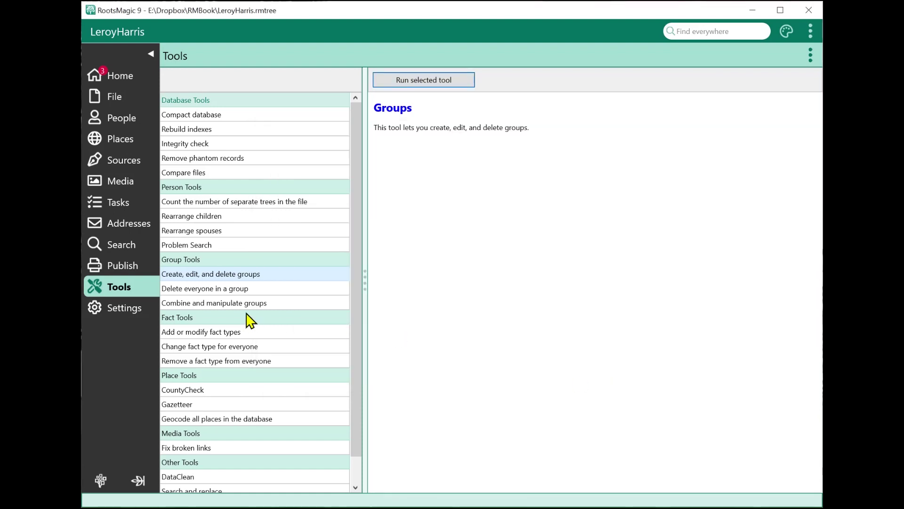
Step: Set My New Group as the group to delete in the Delete everyone in a group tool
click(217, 289)
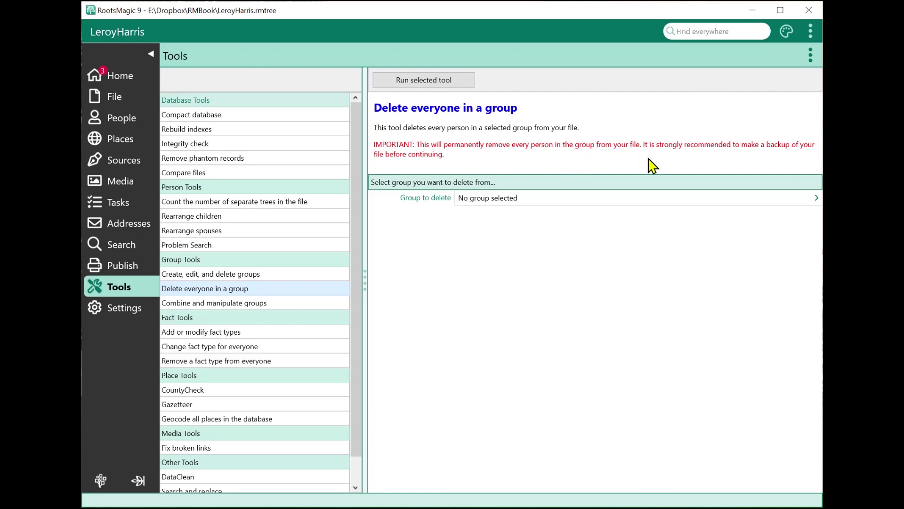
click(526, 206)
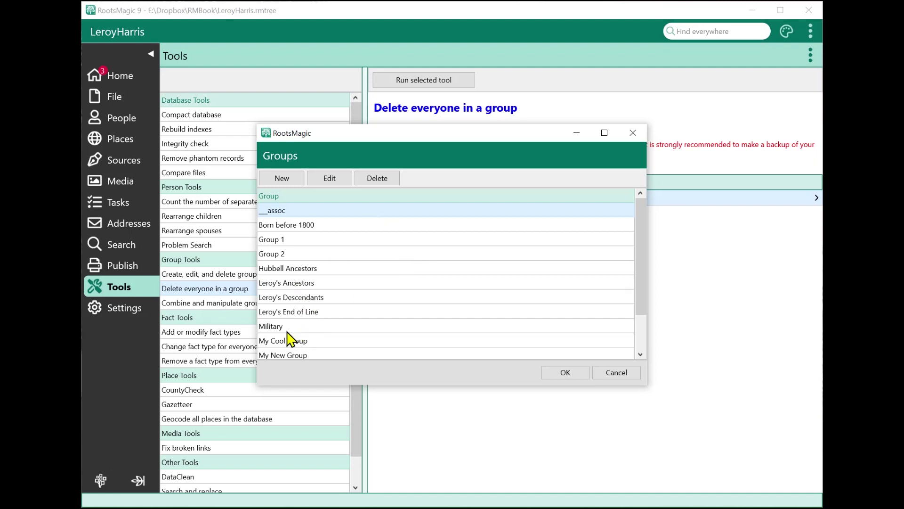
scroll(342, 325, down, 1)
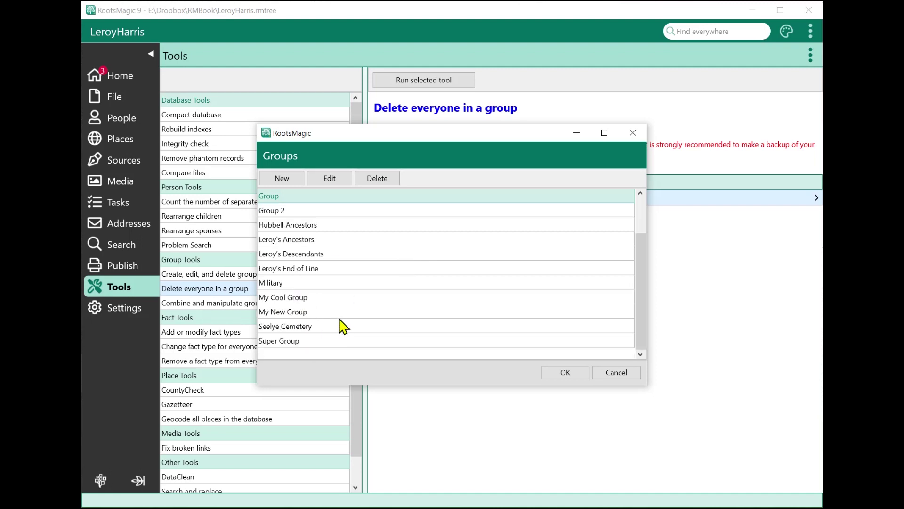
click(301, 314)
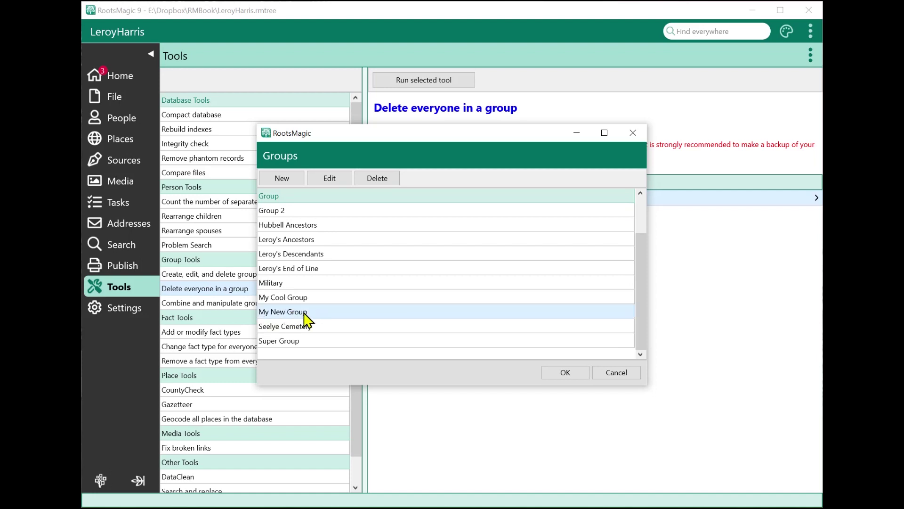
click(550, 372)
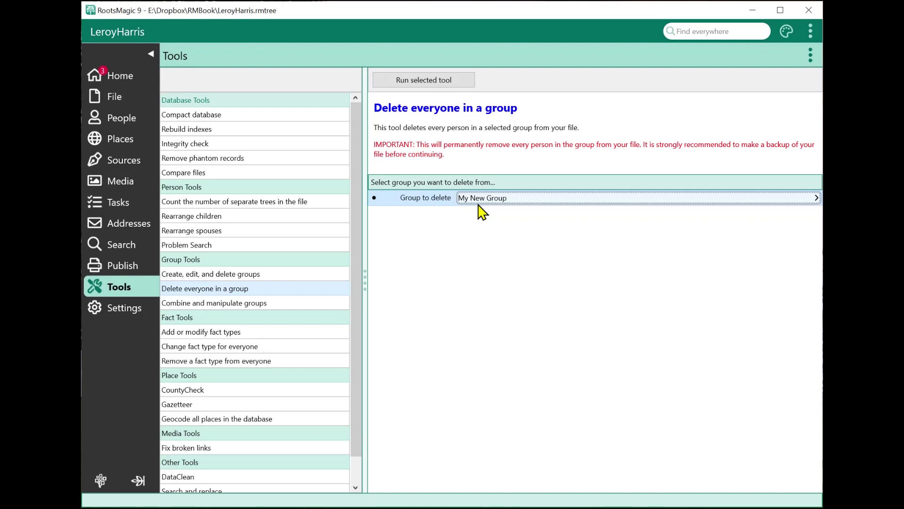
Step: Show the People List filtered by My New Group to check who belongs to it
click(121, 122)
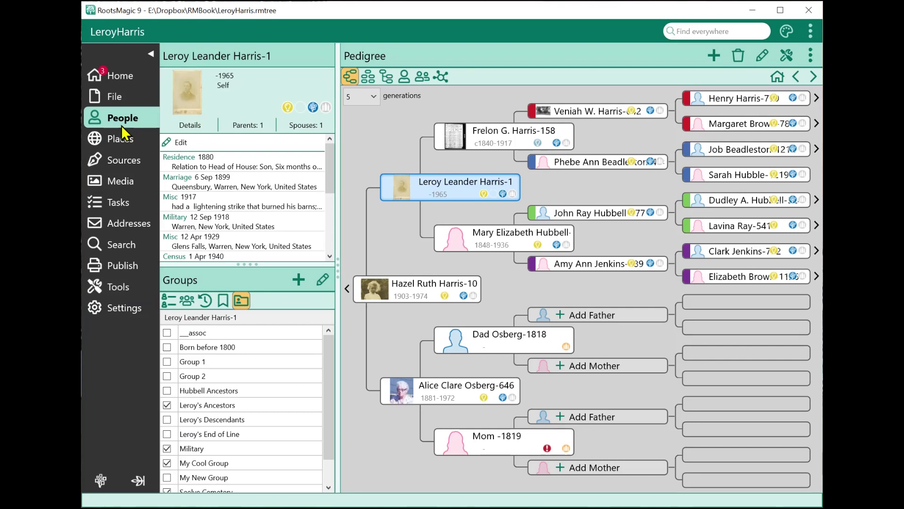
click(404, 76)
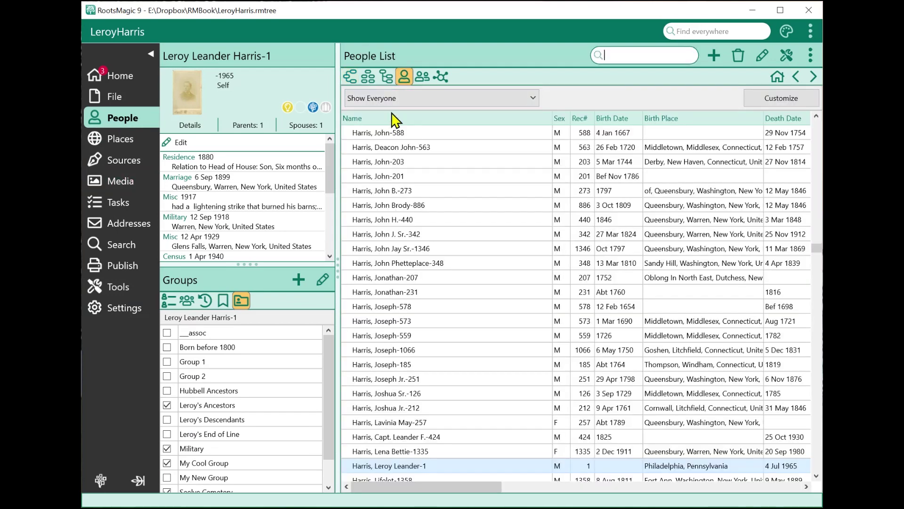
click(397, 98)
scroll(417, 200, down, 1)
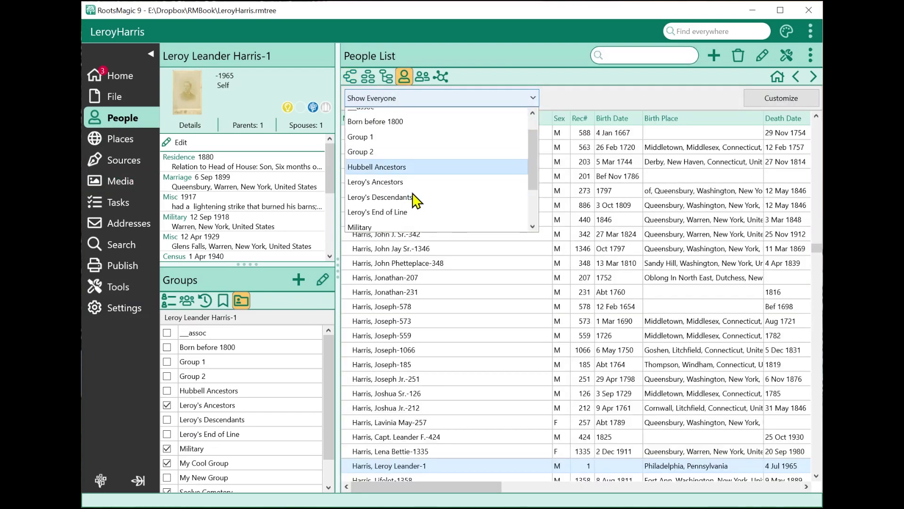
scroll(417, 200, down, 1)
click(403, 208)
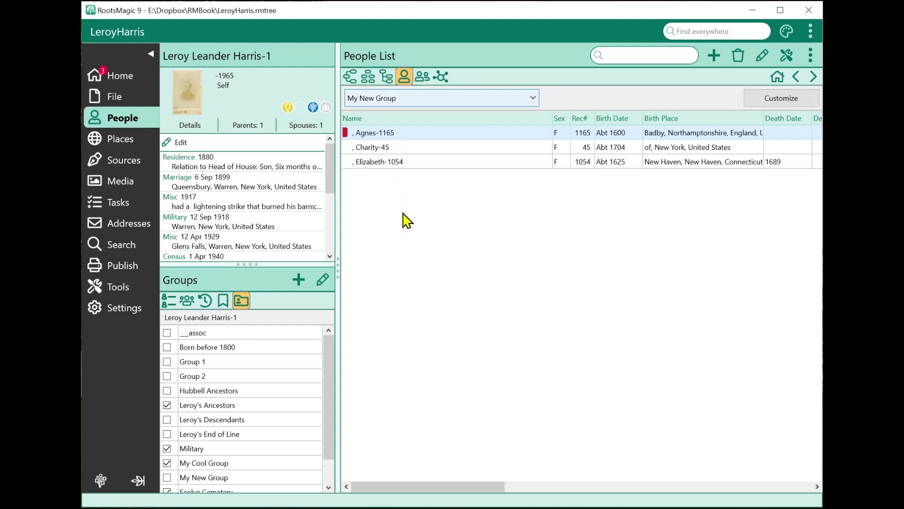
Step: Return to the tools and bring up the options of the Combine and manipulate groups tool
click(121, 287)
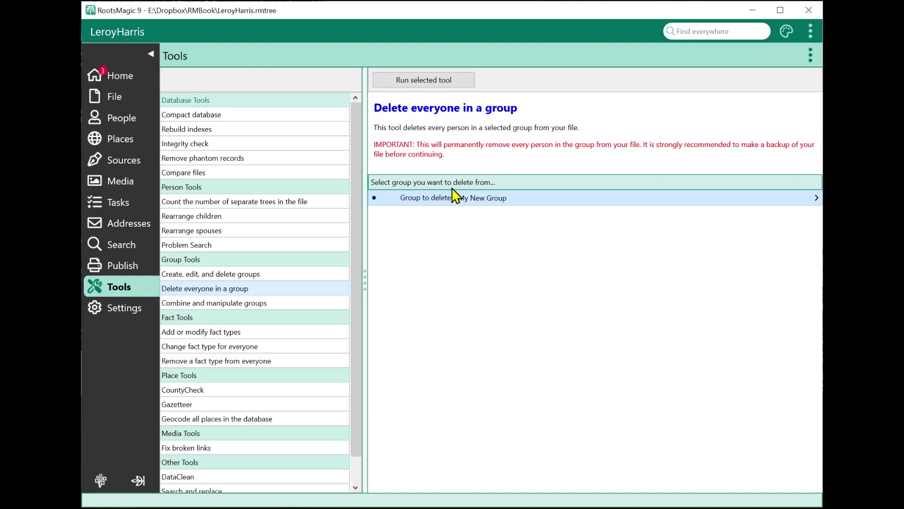
click(244, 311)
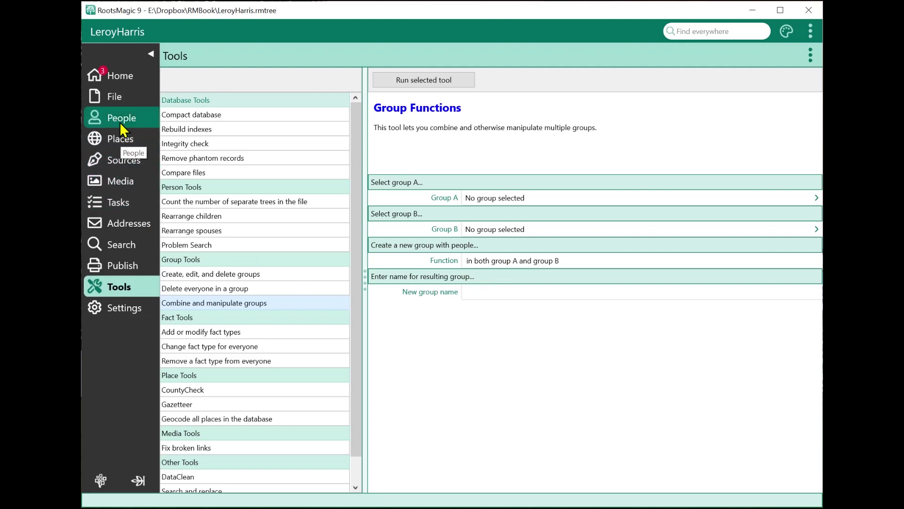
Step: Open Group 1 from the group manager, look through its people selection, and leave the editor and manager without saving
click(209, 274)
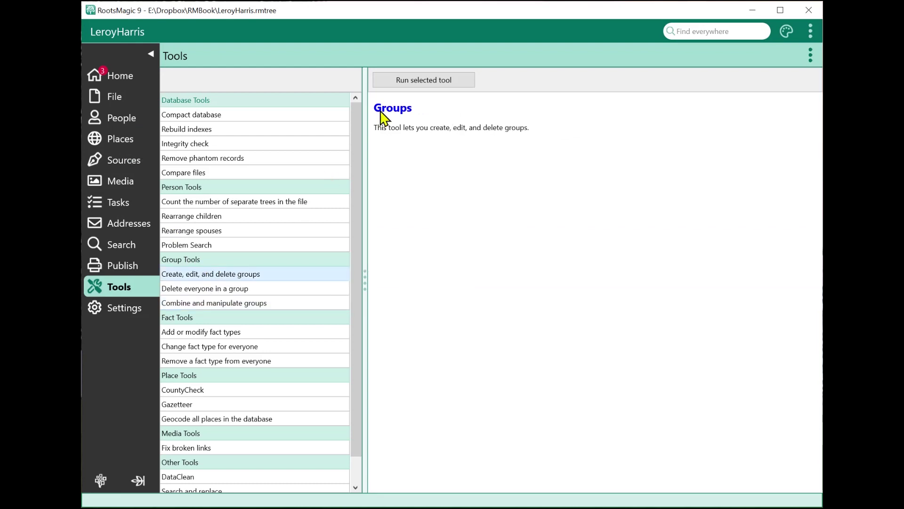
click(400, 80)
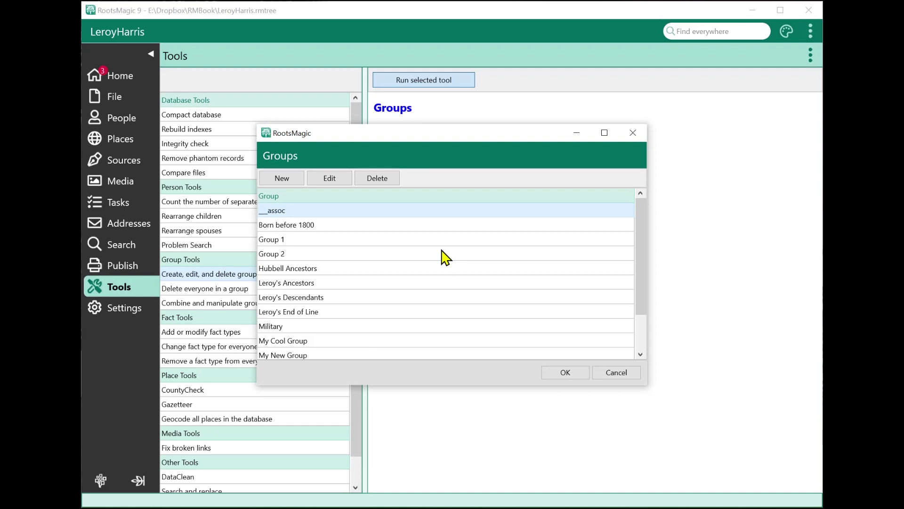
click(306, 240)
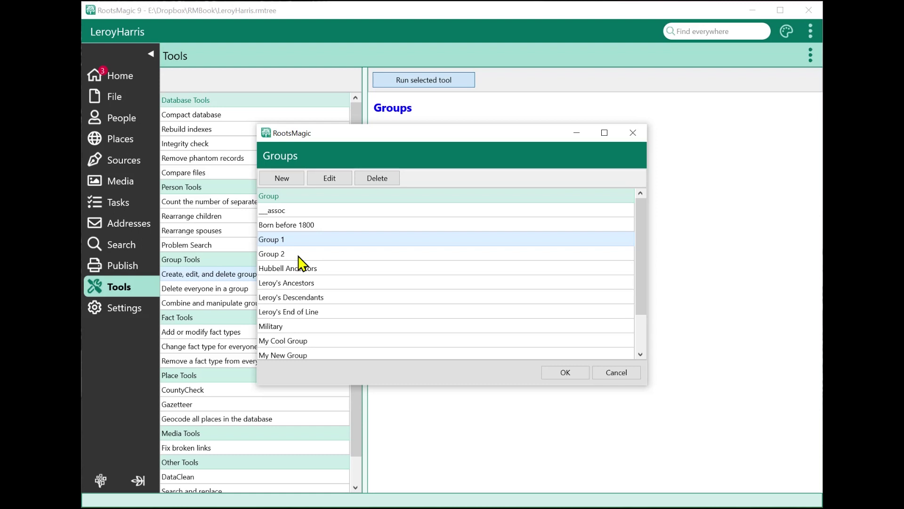
click(331, 188)
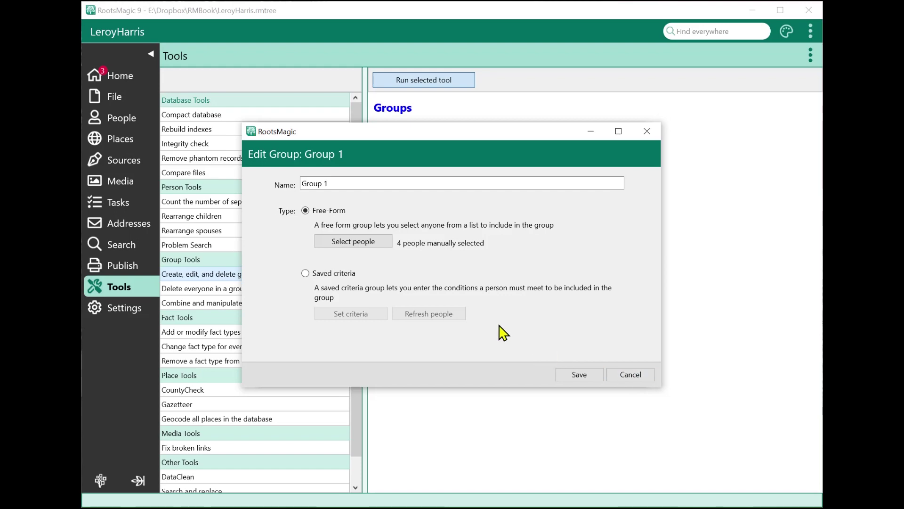
click(360, 242)
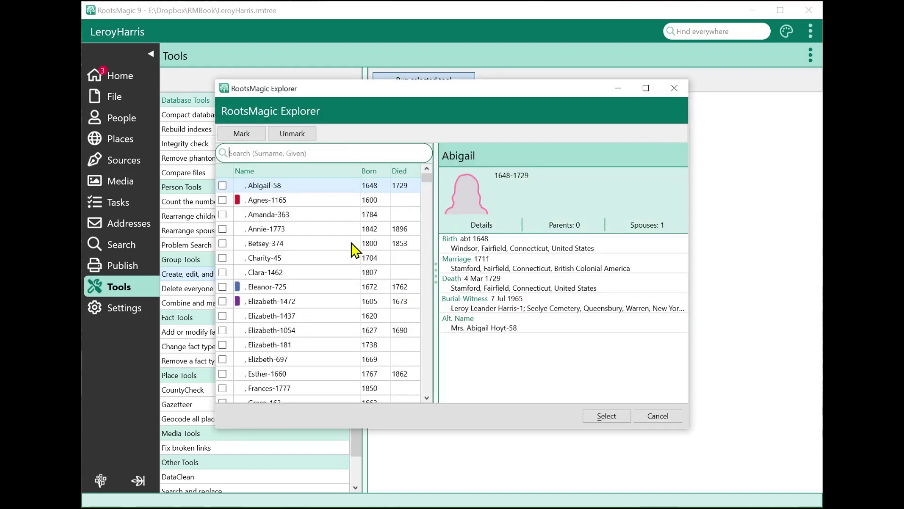
scroll(306, 295, down, 5)
scroll(306, 295, up, 4)
scroll(306, 294, down, 5)
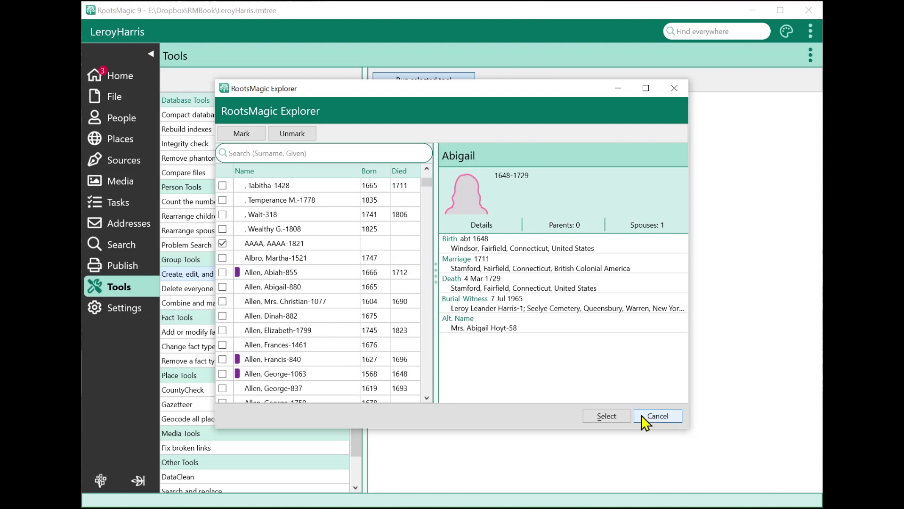
click(658, 415)
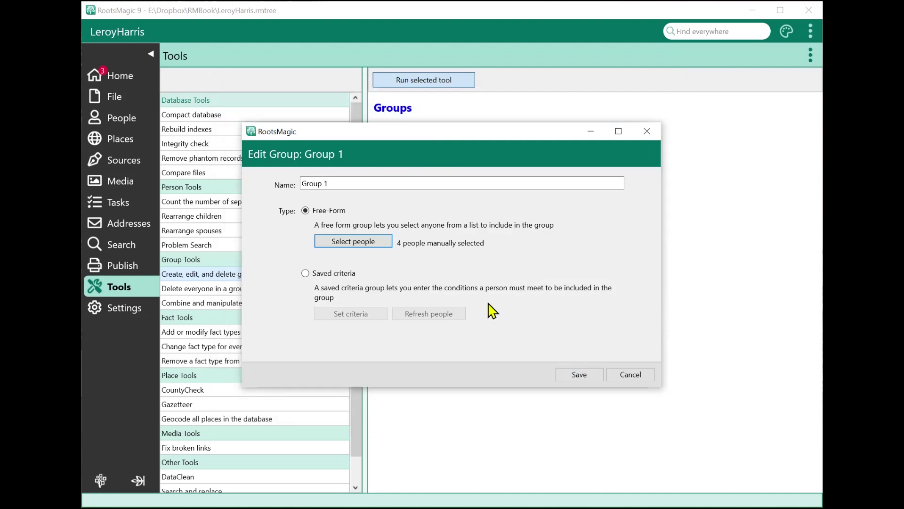
click(636, 376)
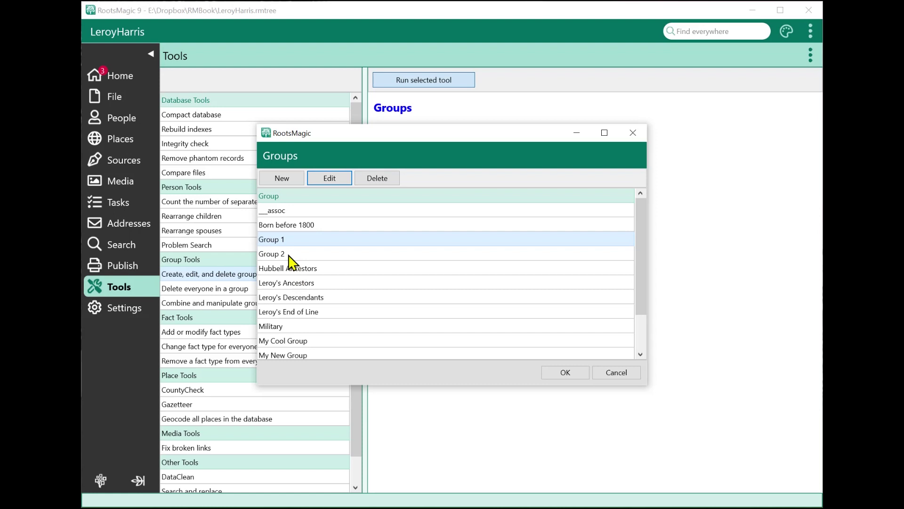
click(287, 255)
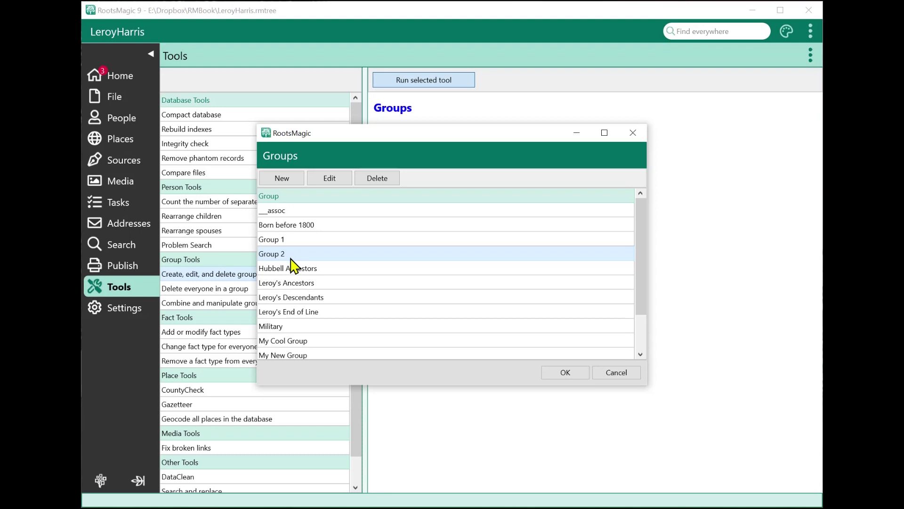
click(612, 377)
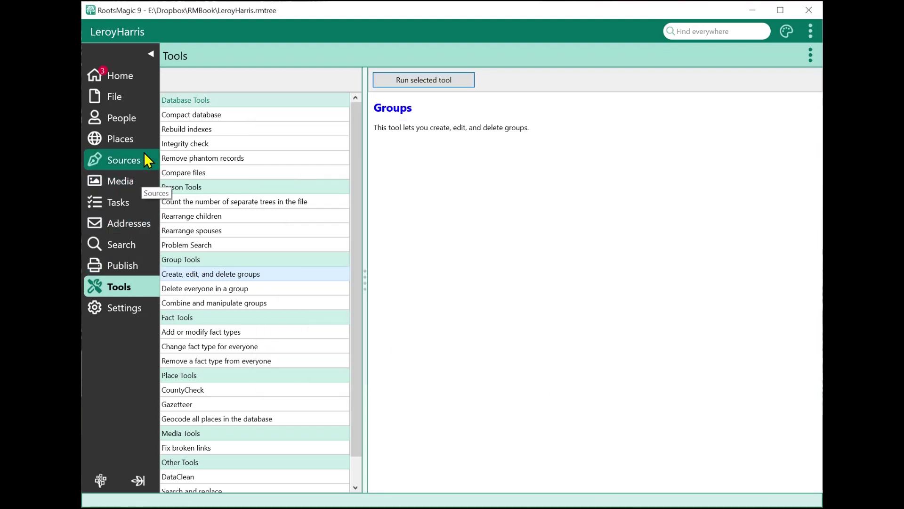
Step: Return to the People List and filter it by Group 1 to view its members
click(123, 117)
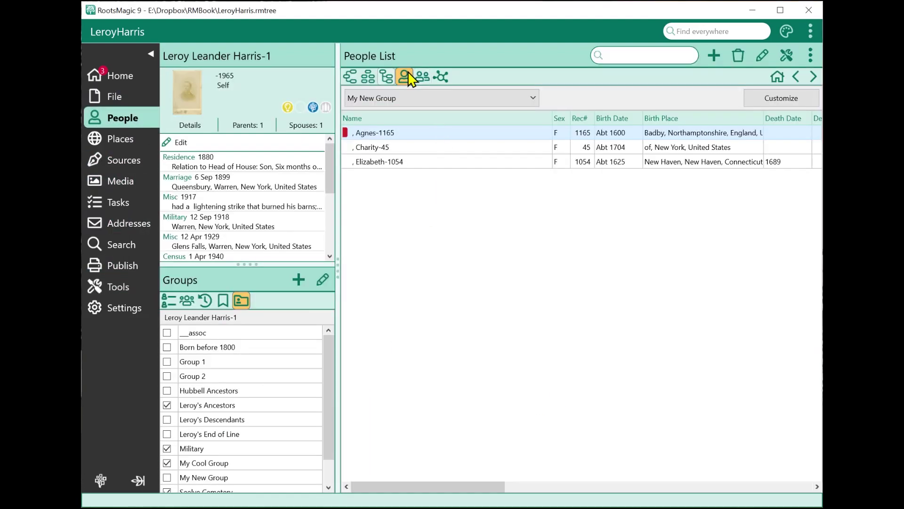
click(410, 99)
scroll(413, 130, up, 2)
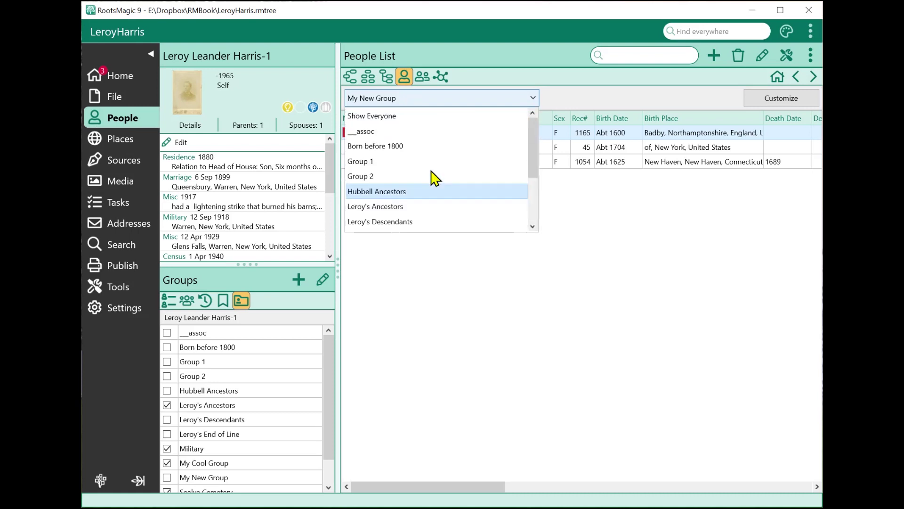
click(430, 161)
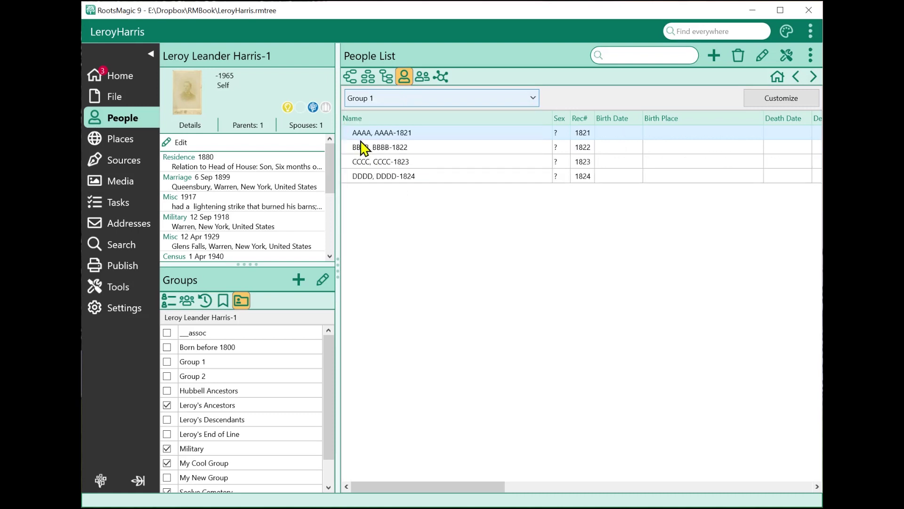
Step: Filter the People List by Group 2 to view its members, and finish with the __assoc filter
click(400, 99)
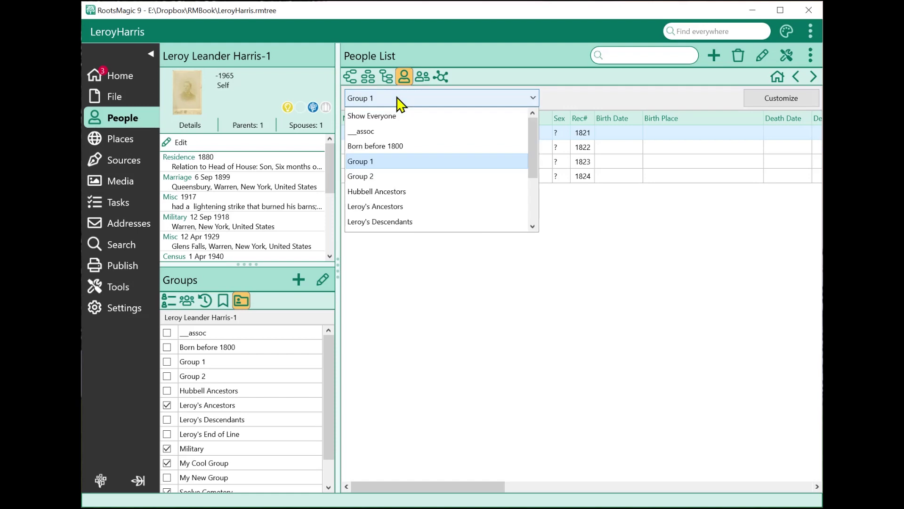
click(400, 175)
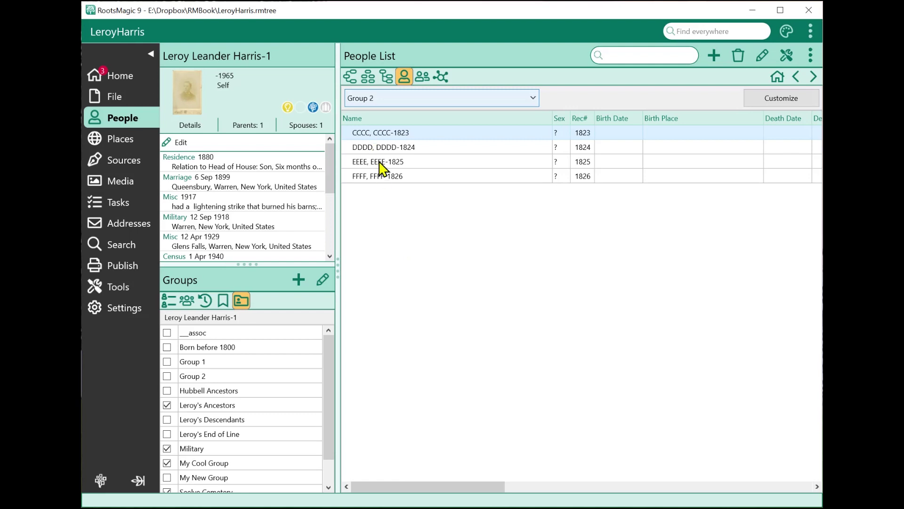
click(385, 99)
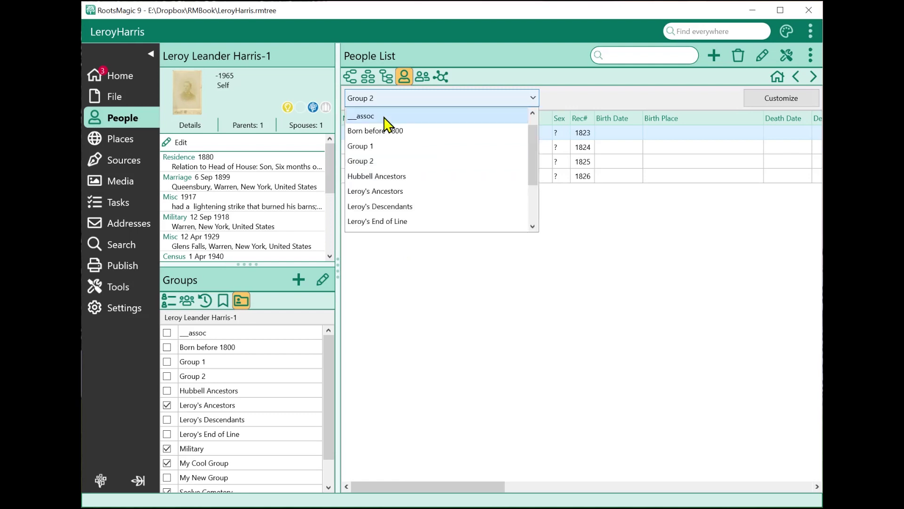
click(385, 118)
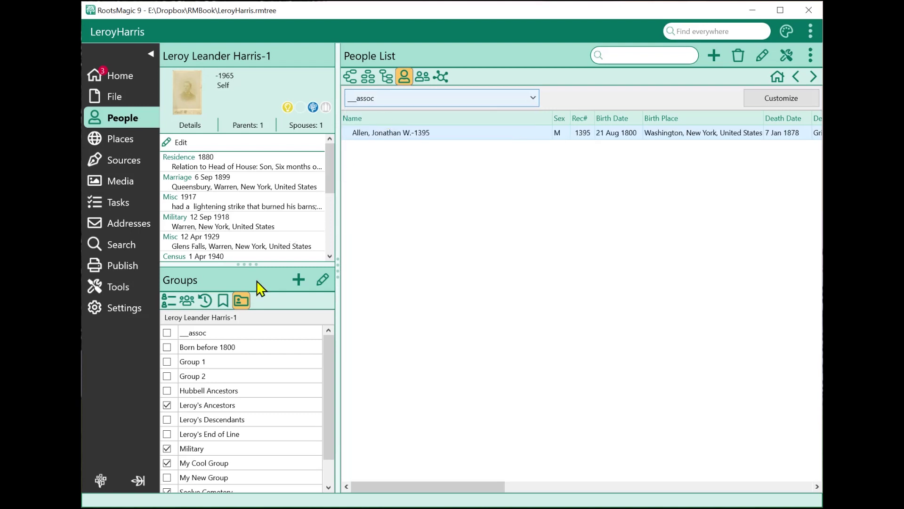
Step: In the Combine and manipulate groups tool, set Group 1 as group A and Group 2 as group B
click(112, 288)
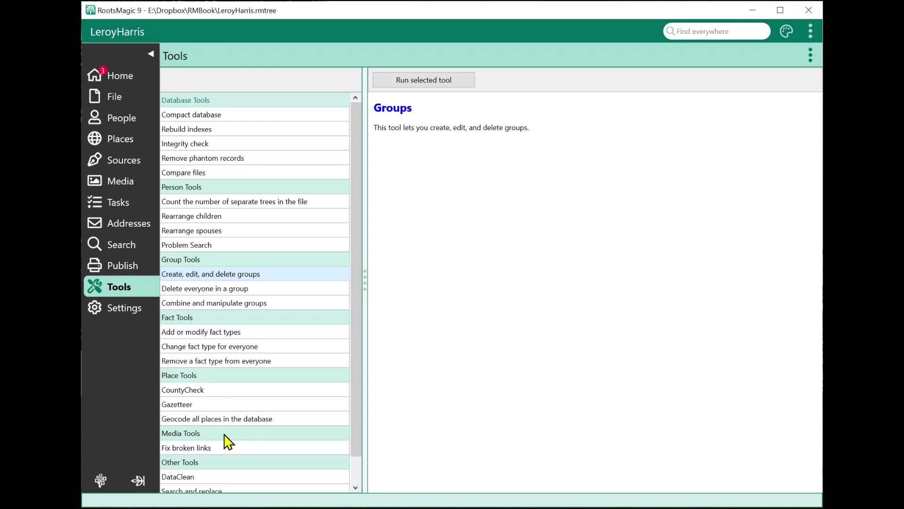
click(217, 303)
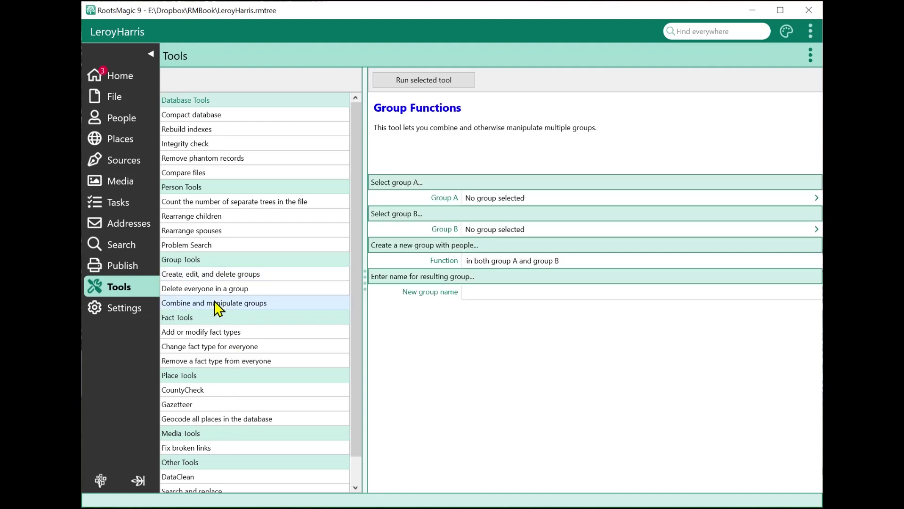
click(512, 198)
click(354, 240)
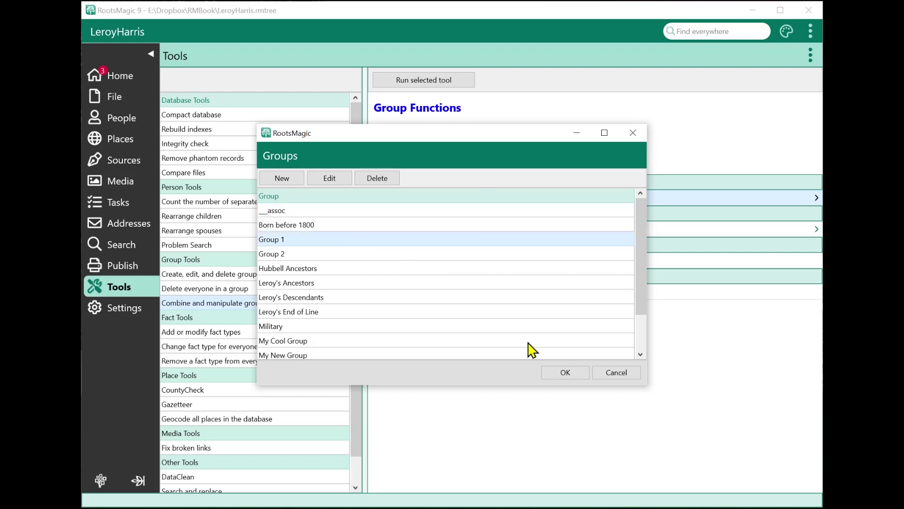
click(565, 372)
click(509, 229)
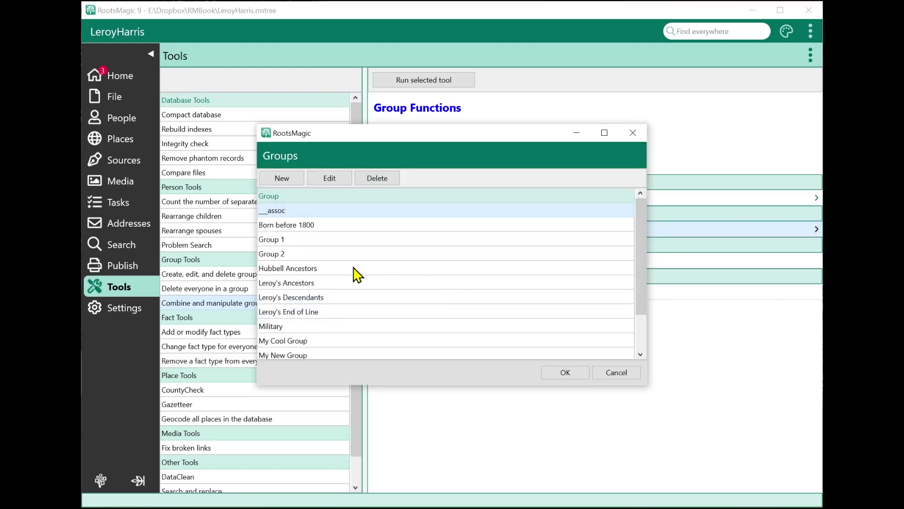
click(306, 254)
click(550, 373)
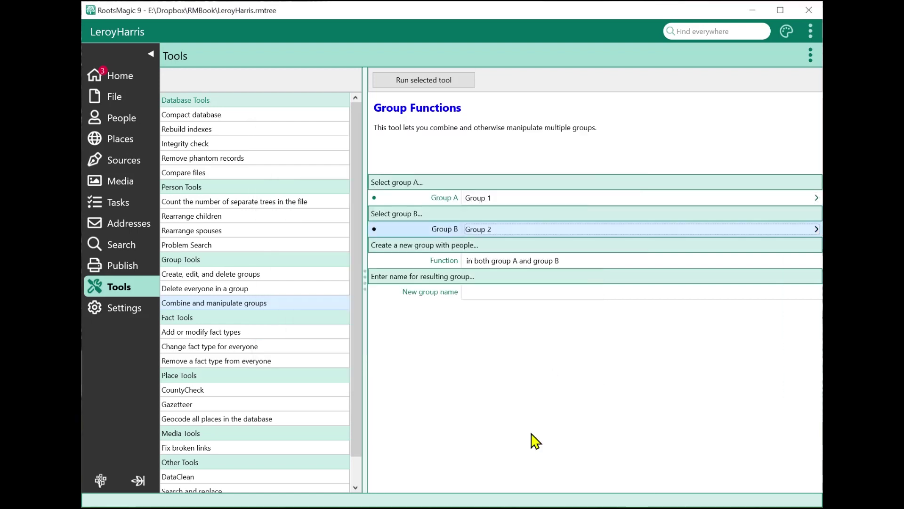
Step: Create a new group named Group 3 from the people in both group A and group B
click(516, 289)
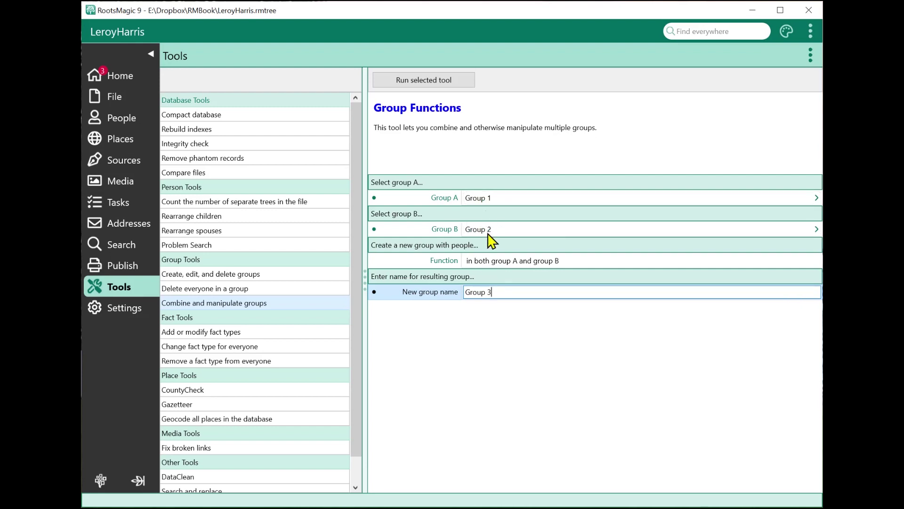
click(437, 84)
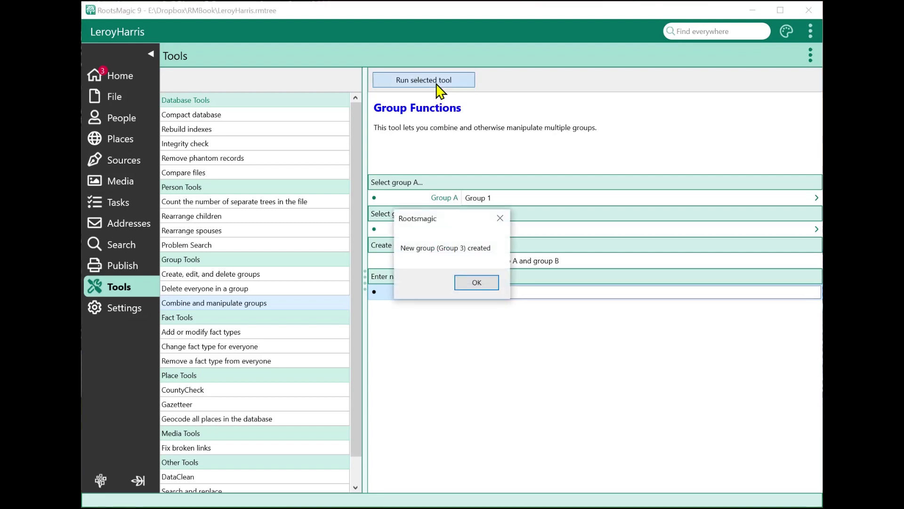
click(478, 282)
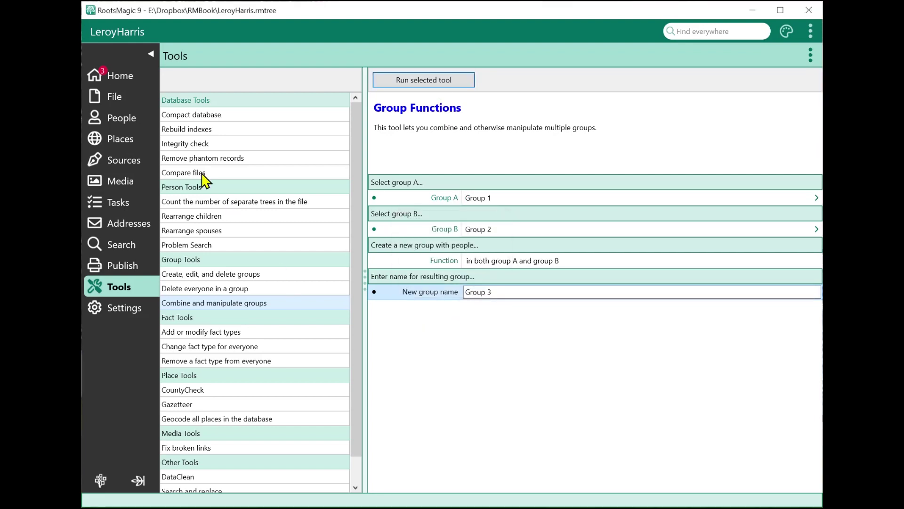
Step: Filter the People List by Group 3 to view its members
click(126, 123)
click(383, 98)
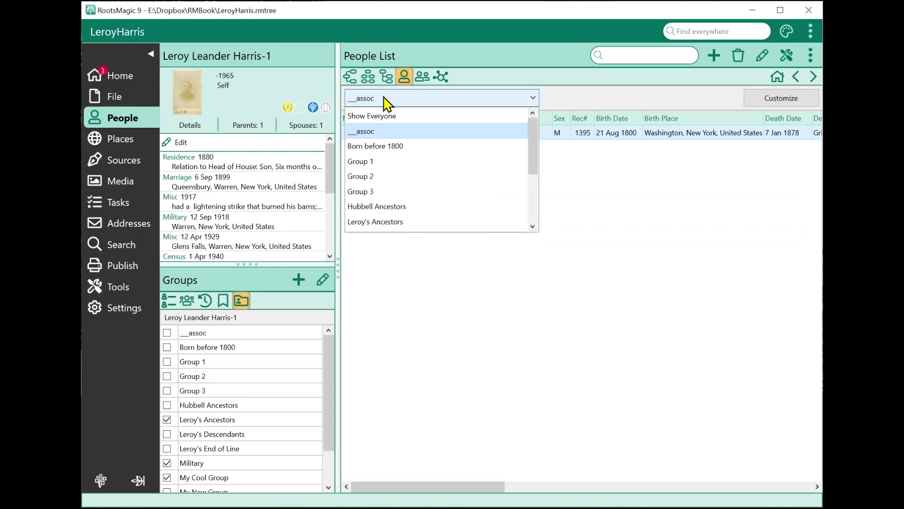
click(387, 192)
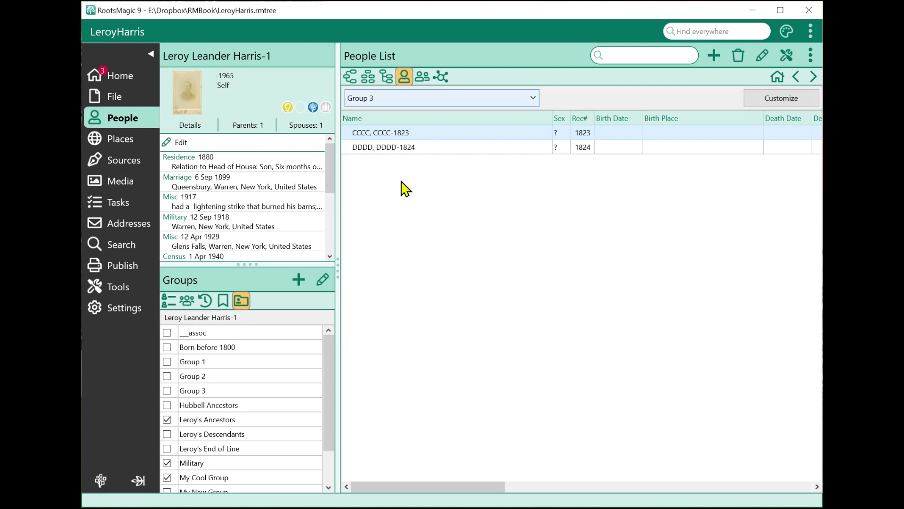
Step: Create Group 4 with the group combining tool from the people in group A but NOT group B
click(119, 286)
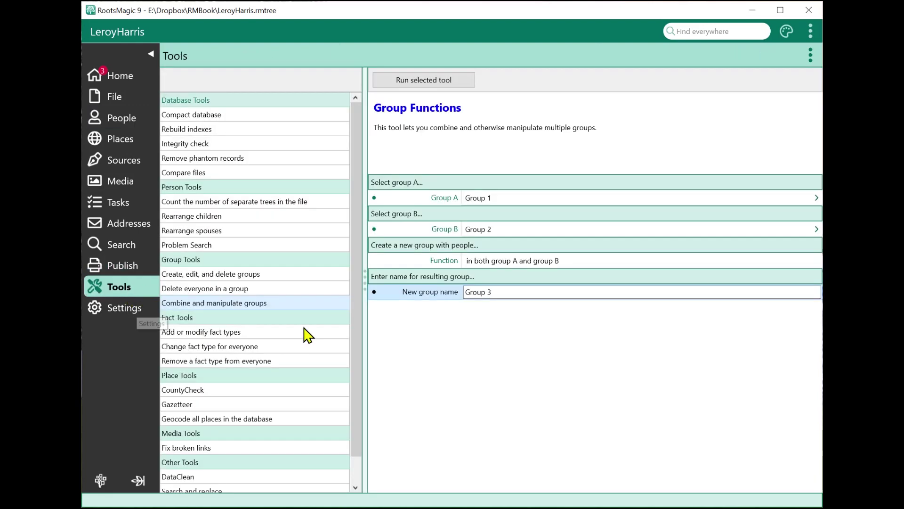
click(485, 260)
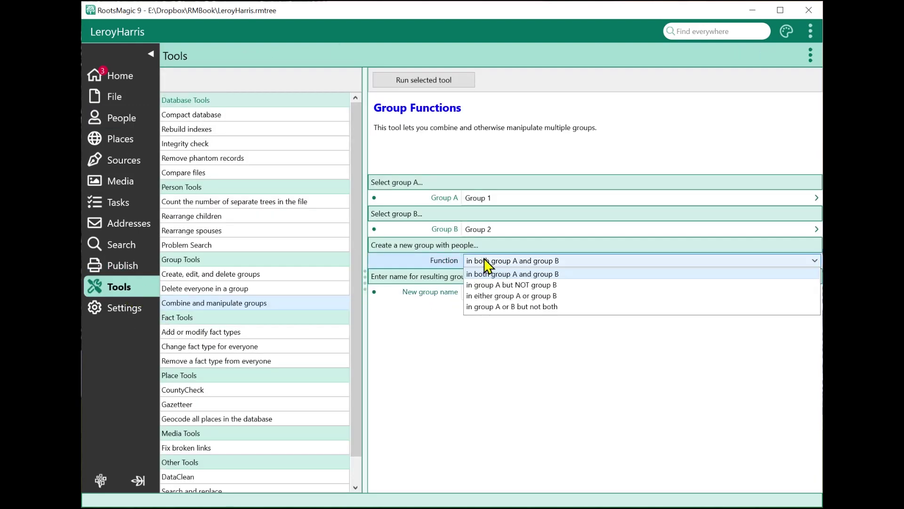
click(495, 285)
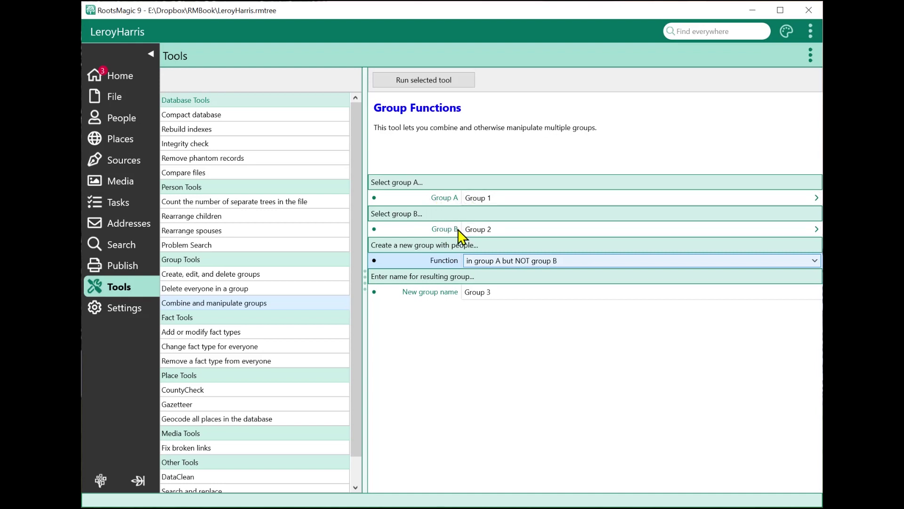
click(492, 292)
key(BackSpace)
text(4)
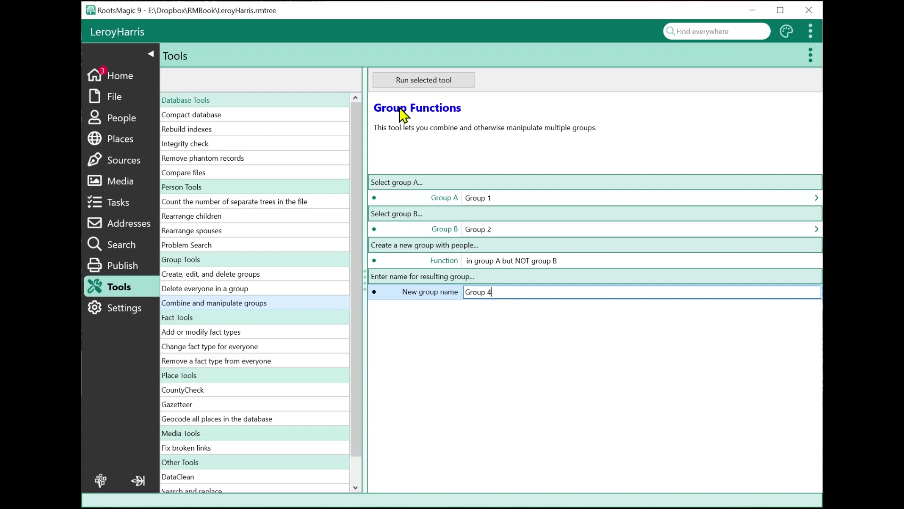
click(404, 80)
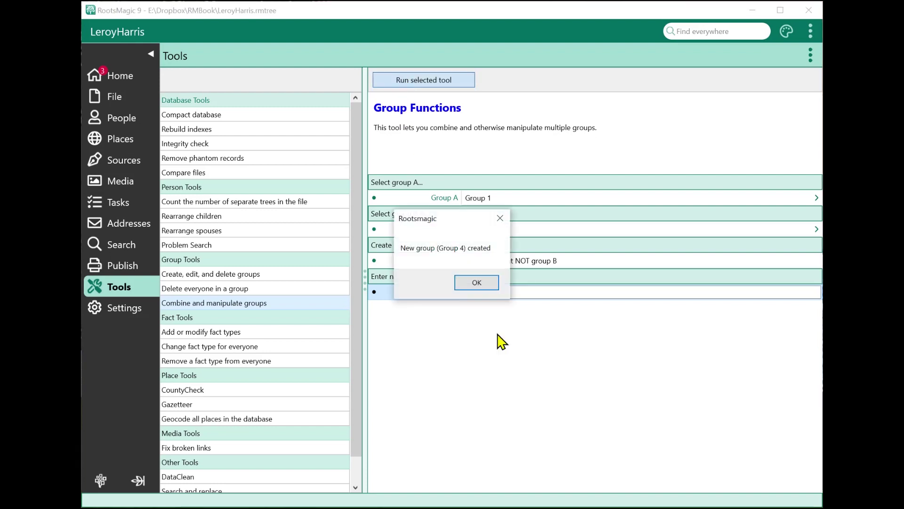
click(477, 284)
Step: Filter the People List by Group 4 to view its members
click(134, 125)
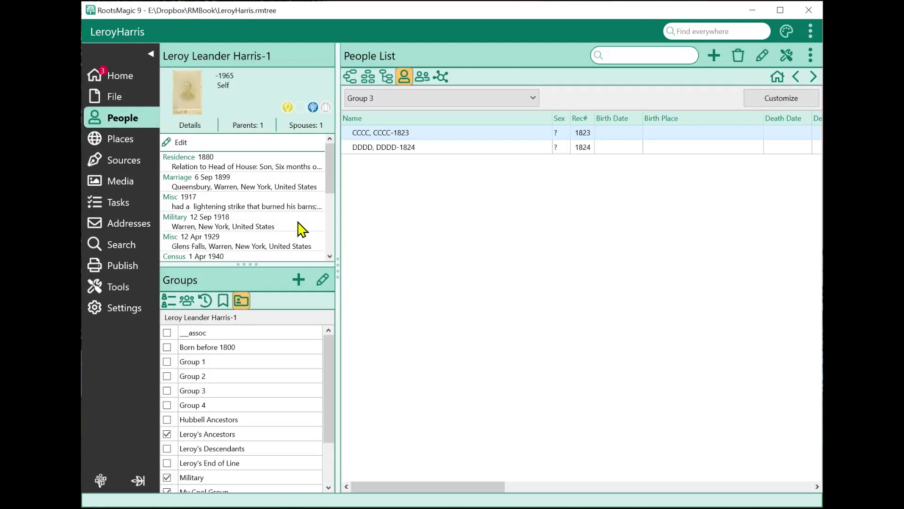
click(425, 105)
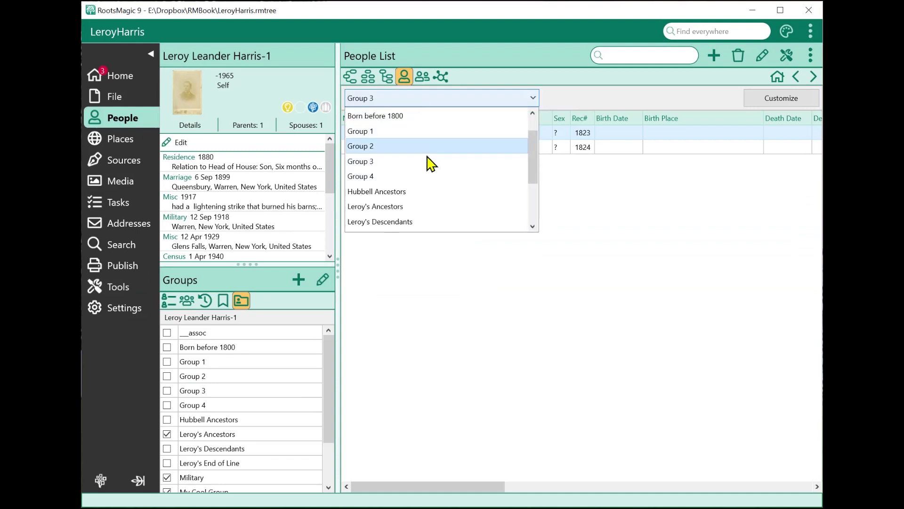
click(432, 178)
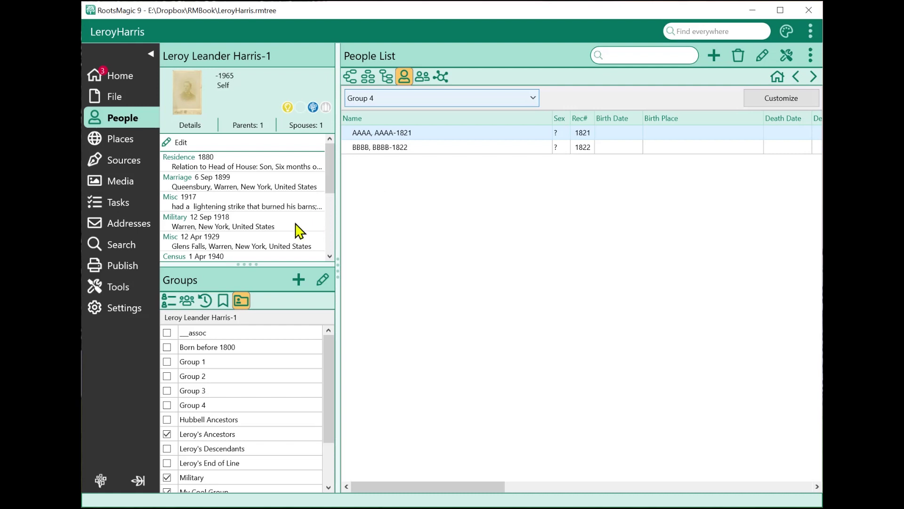
Step: Create Group 5 with the group combining tool from the people in either group A or group B
click(143, 294)
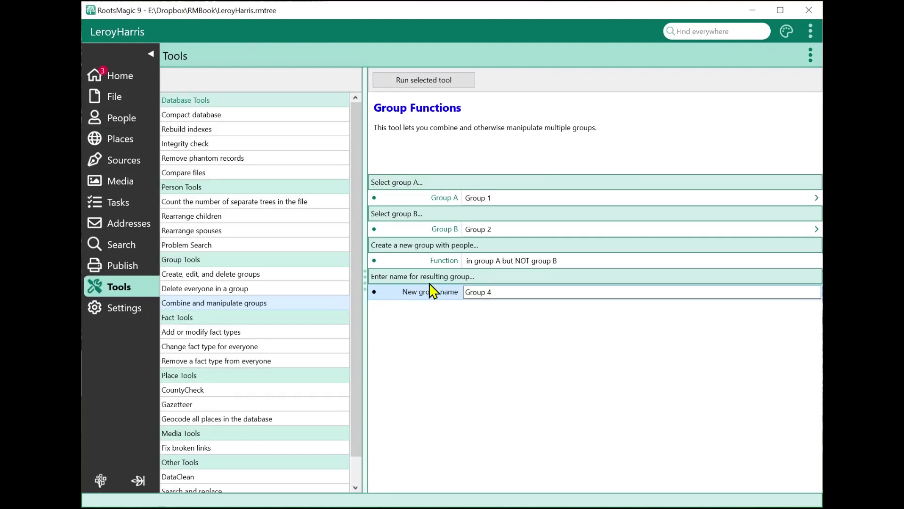
click(472, 263)
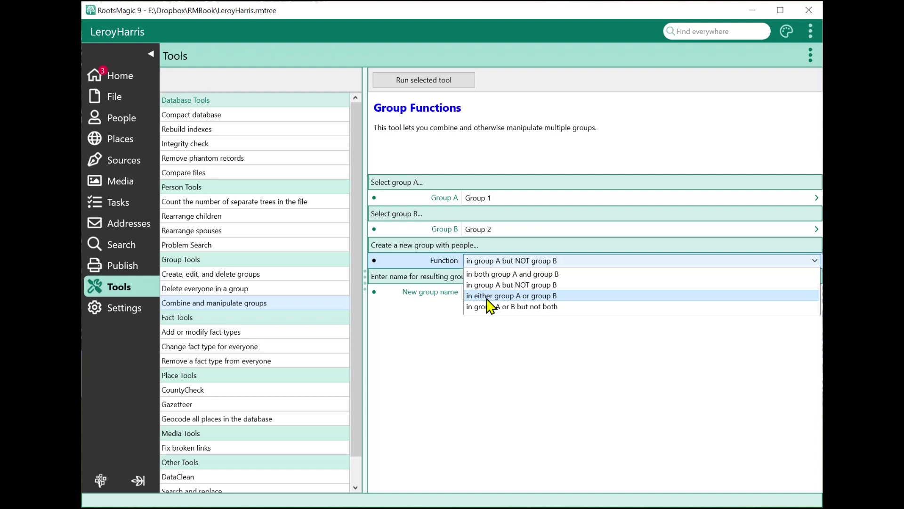
click(488, 297)
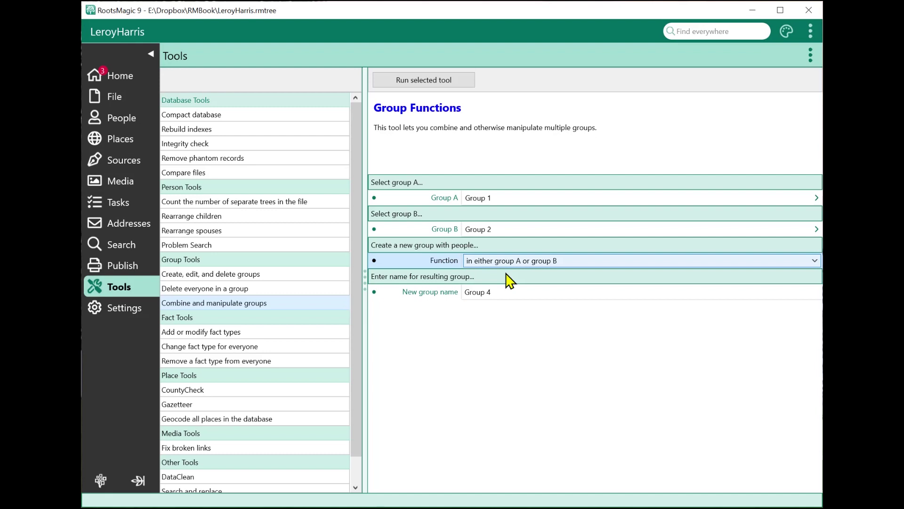
click(509, 292)
key(BackSpace)
text(5)
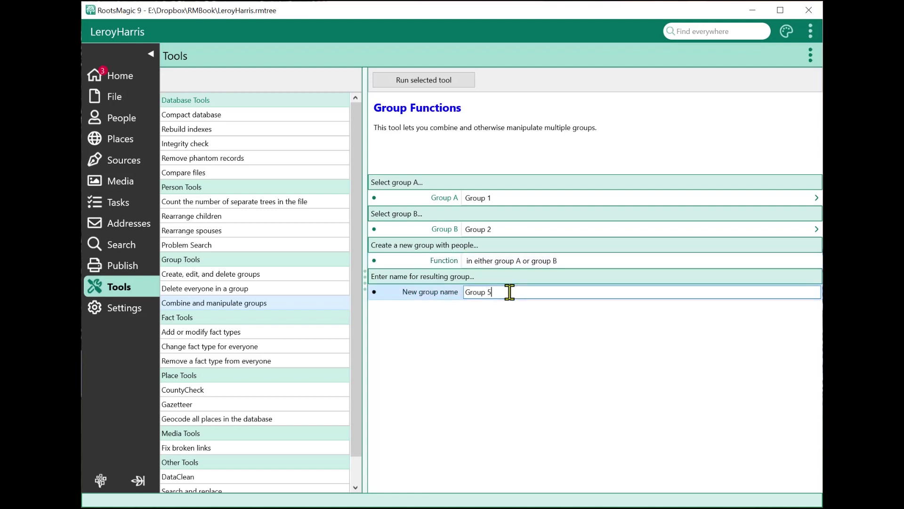
click(401, 82)
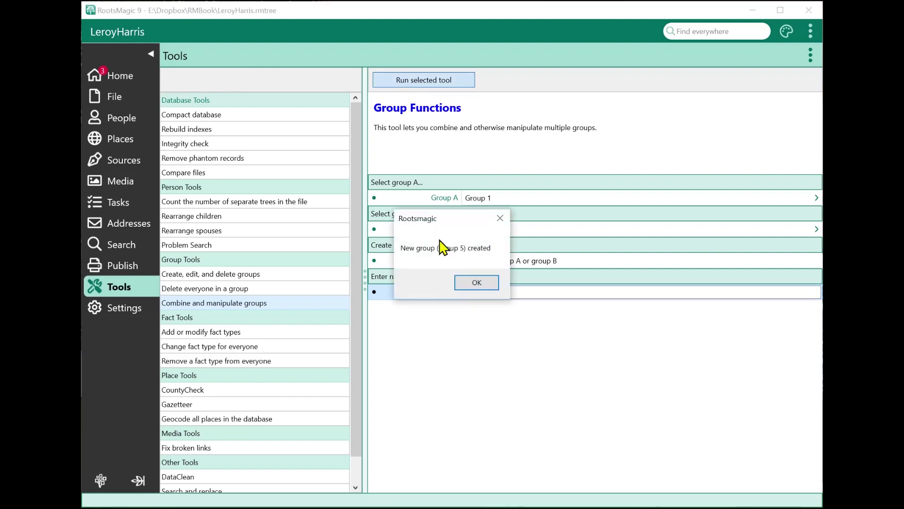
click(477, 284)
Step: Filter the People List by Group 5 to view its members
click(132, 119)
click(417, 99)
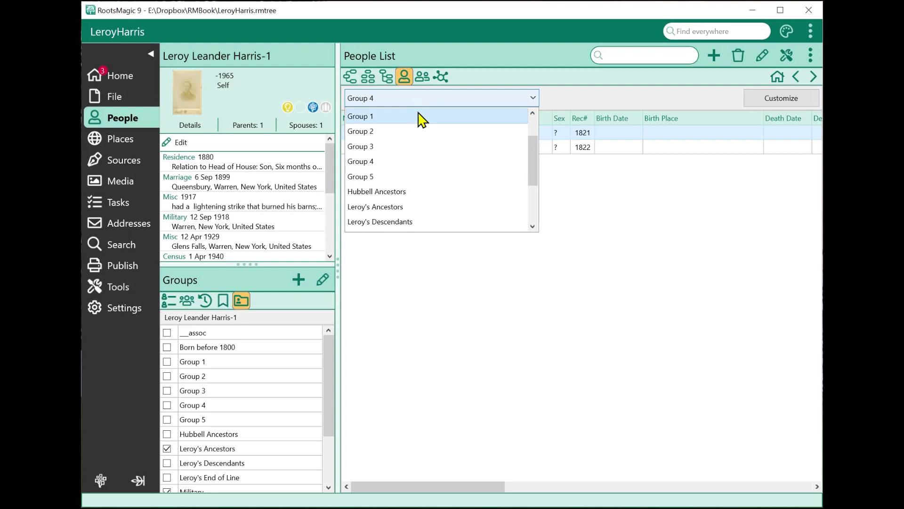
click(430, 176)
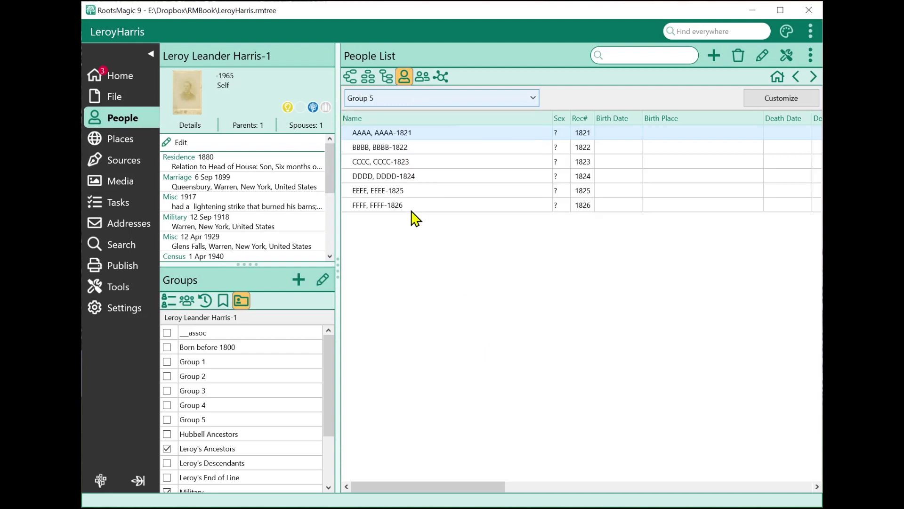
Step: Create Group 6 with the group combining tool from the people in group A or B but not both
click(118, 288)
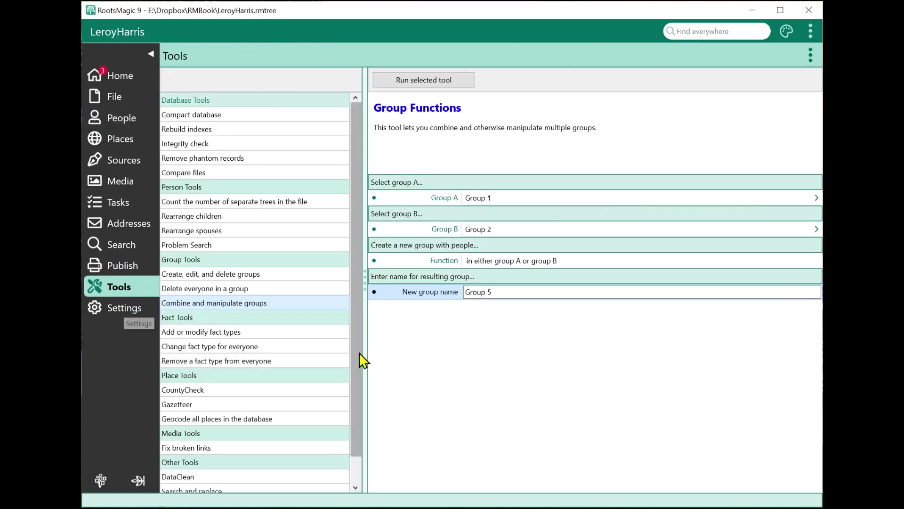
click(489, 269)
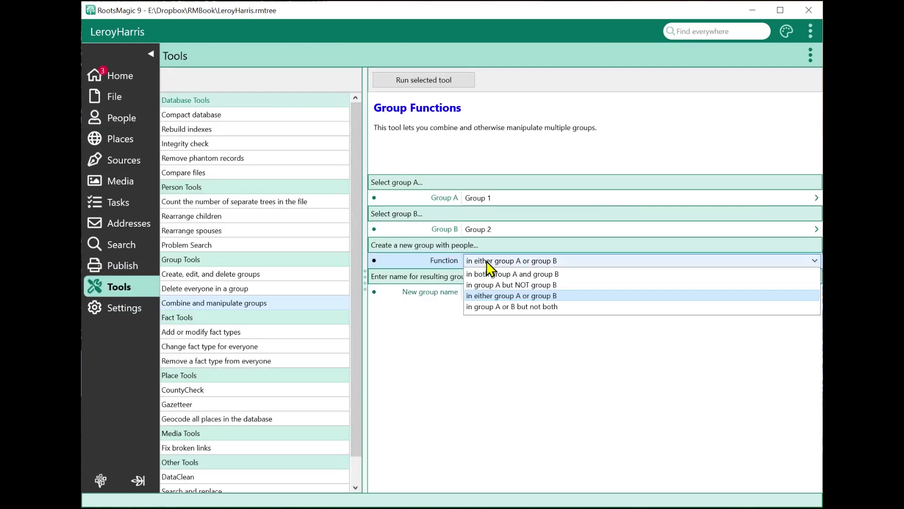
click(499, 311)
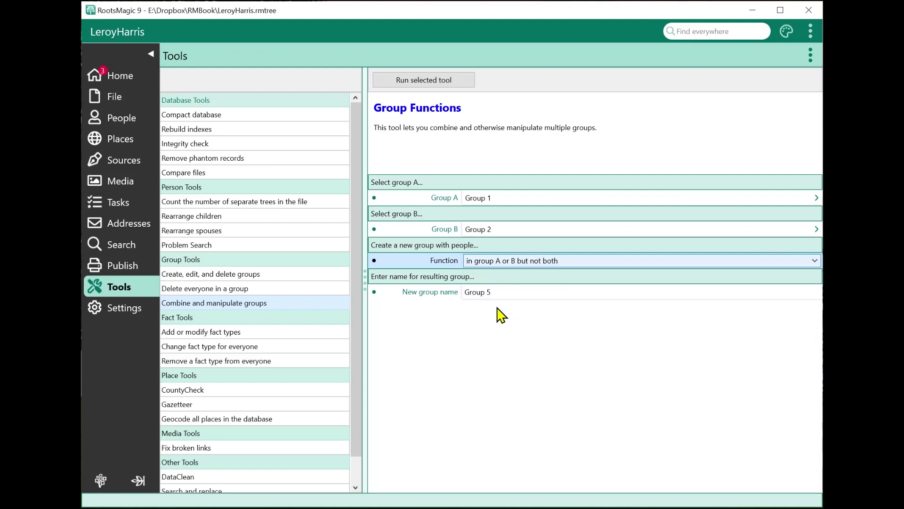
click(521, 288)
key(BackSpace)
text(6)
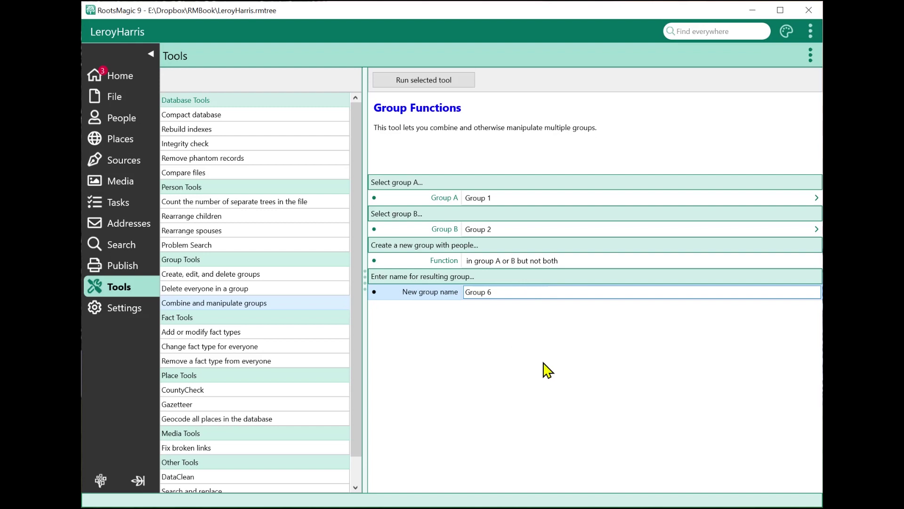
click(411, 82)
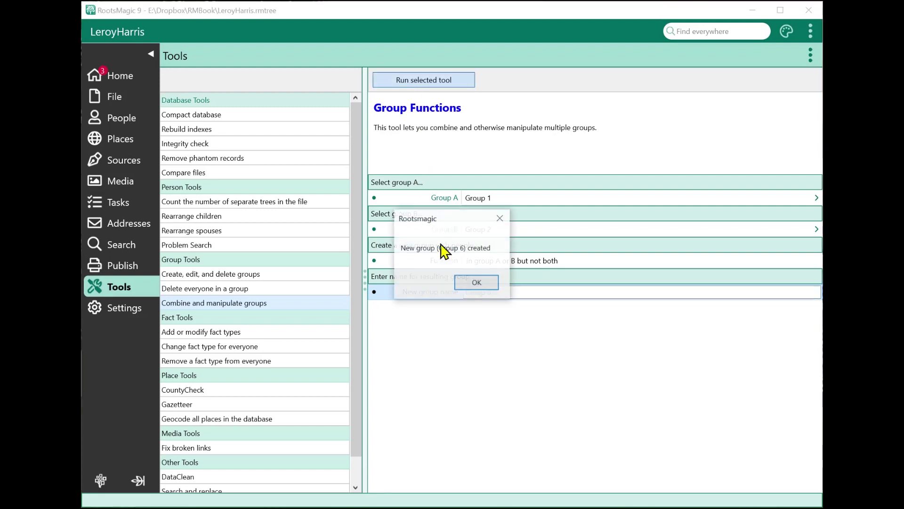
click(483, 284)
Step: Filter the People List by Group 6 to view its members, and return to the group combining tool
click(128, 122)
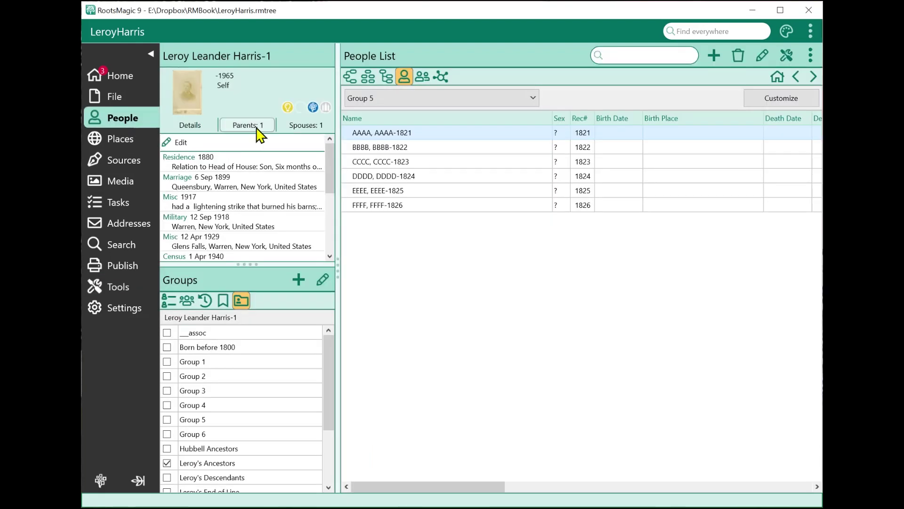
click(390, 100)
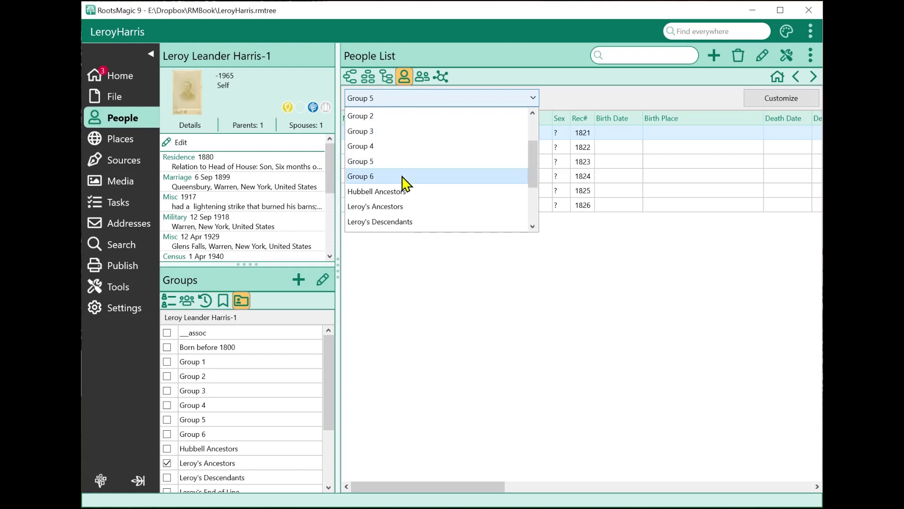
click(403, 177)
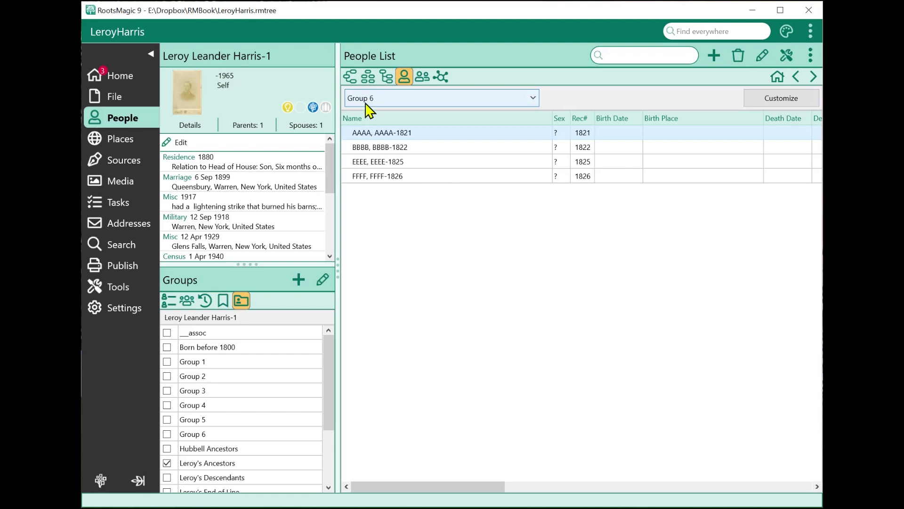
click(127, 288)
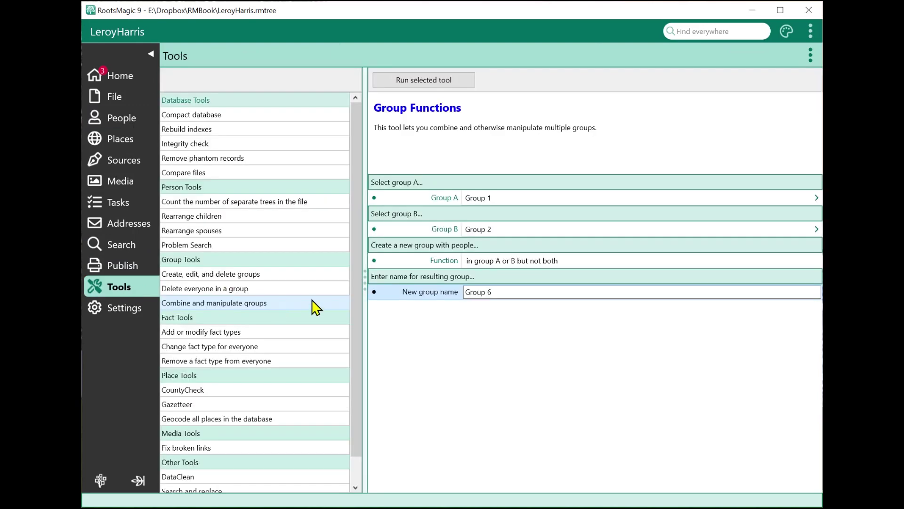